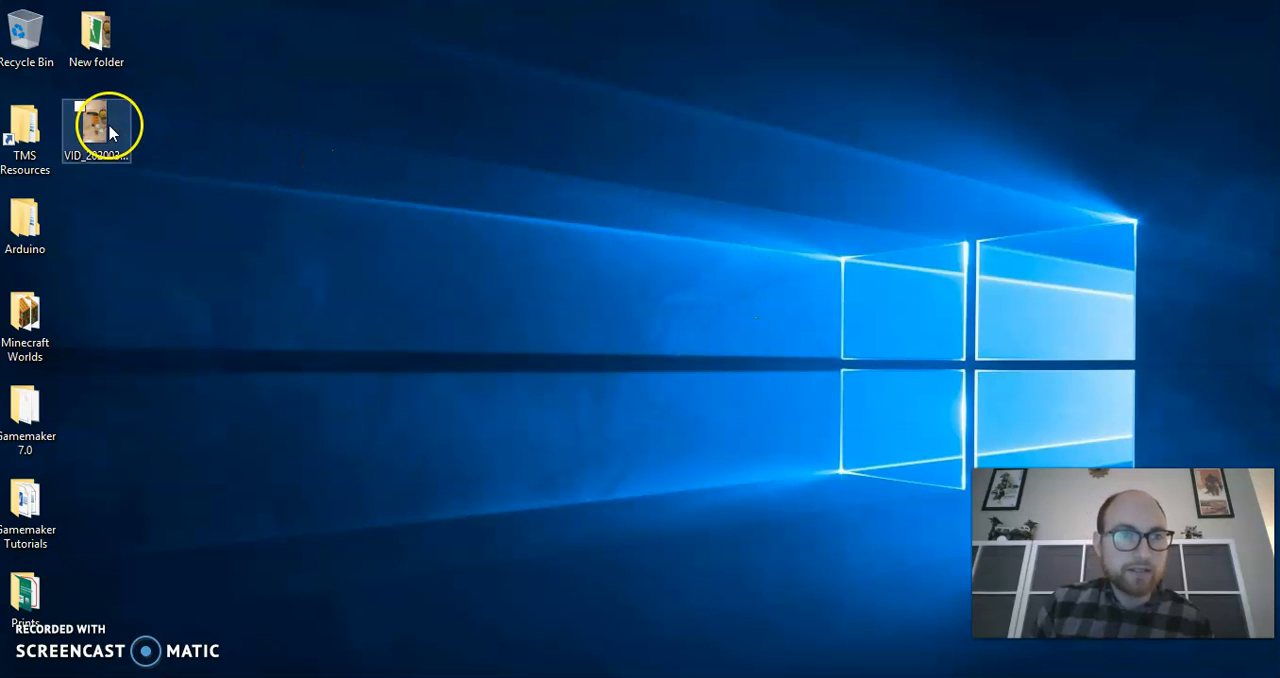
Search Windows for "movie maker" and launch Movie Maker
mouse_move(99, 125)
left_mouse_down()
mouse_move(170, 128)
mouse_move(156, 150)
mouse_move(106, 141)
left_mouse_up()
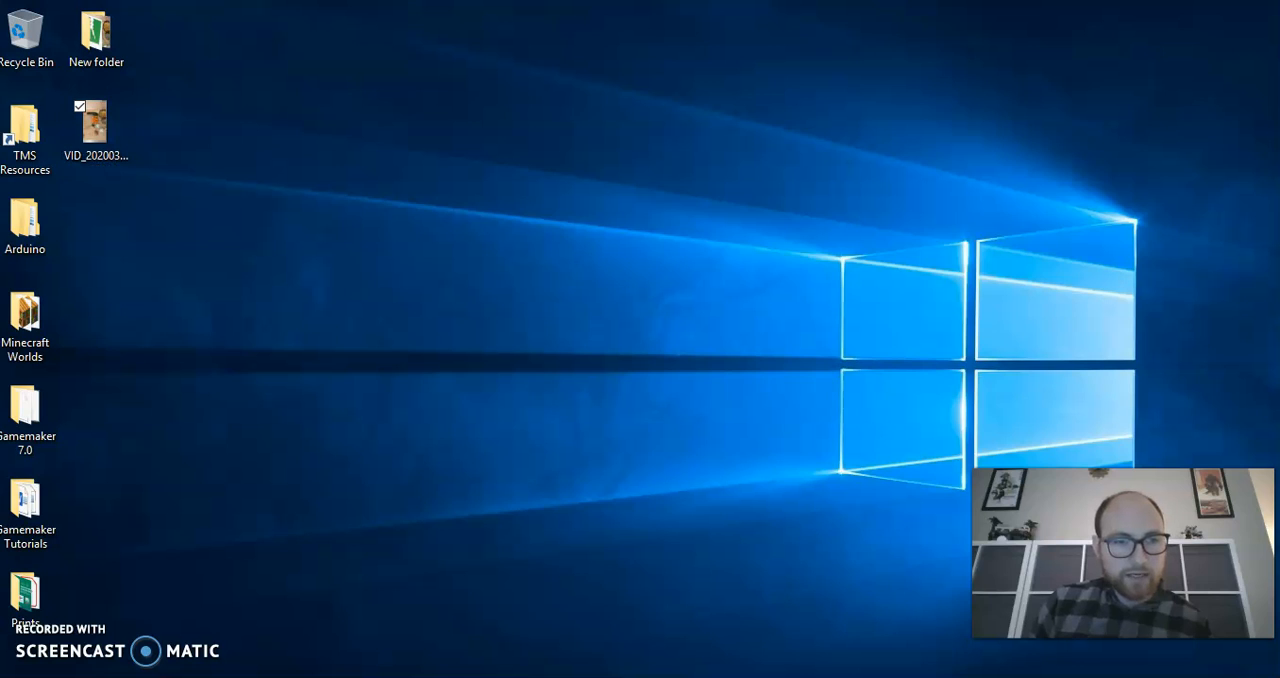
left_click(176, 672)
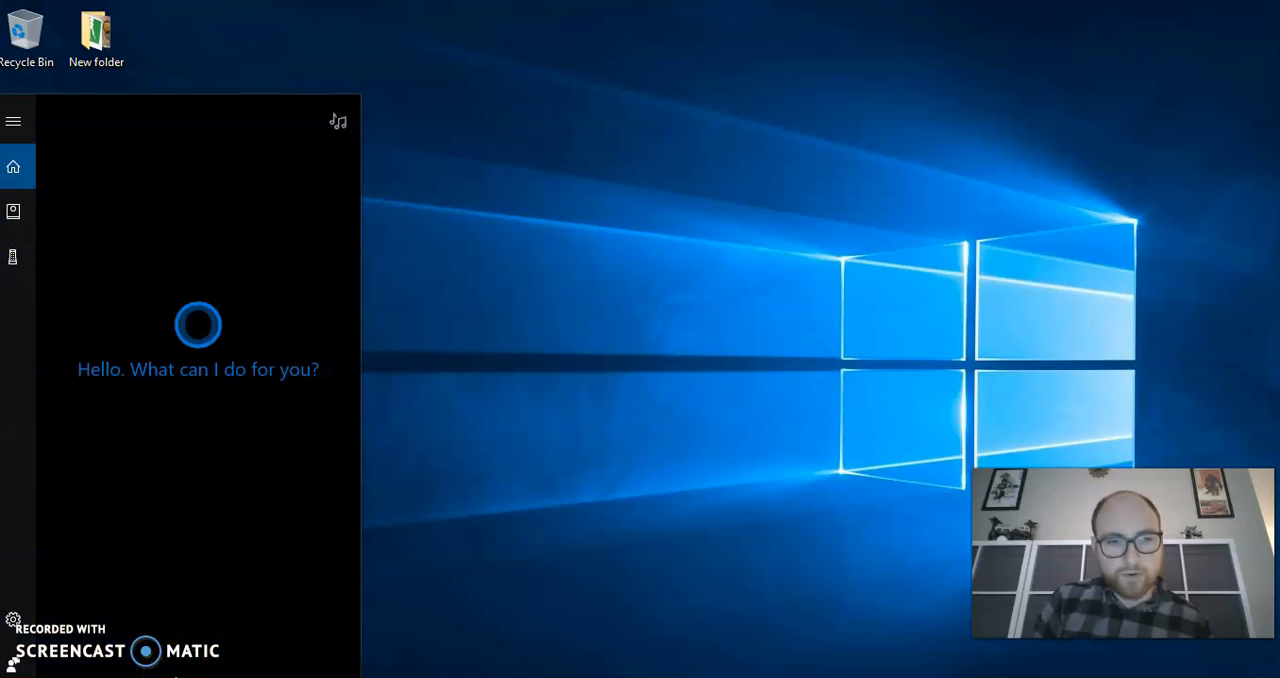
type("mo")
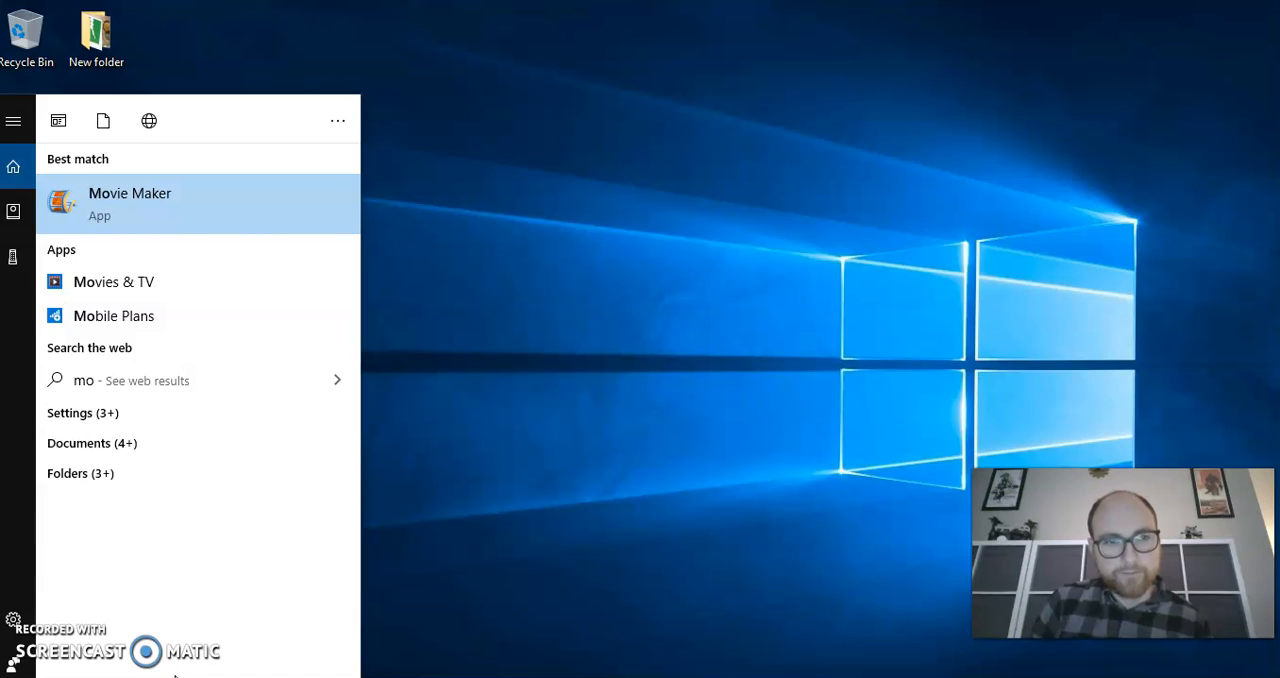
type("vie maker")
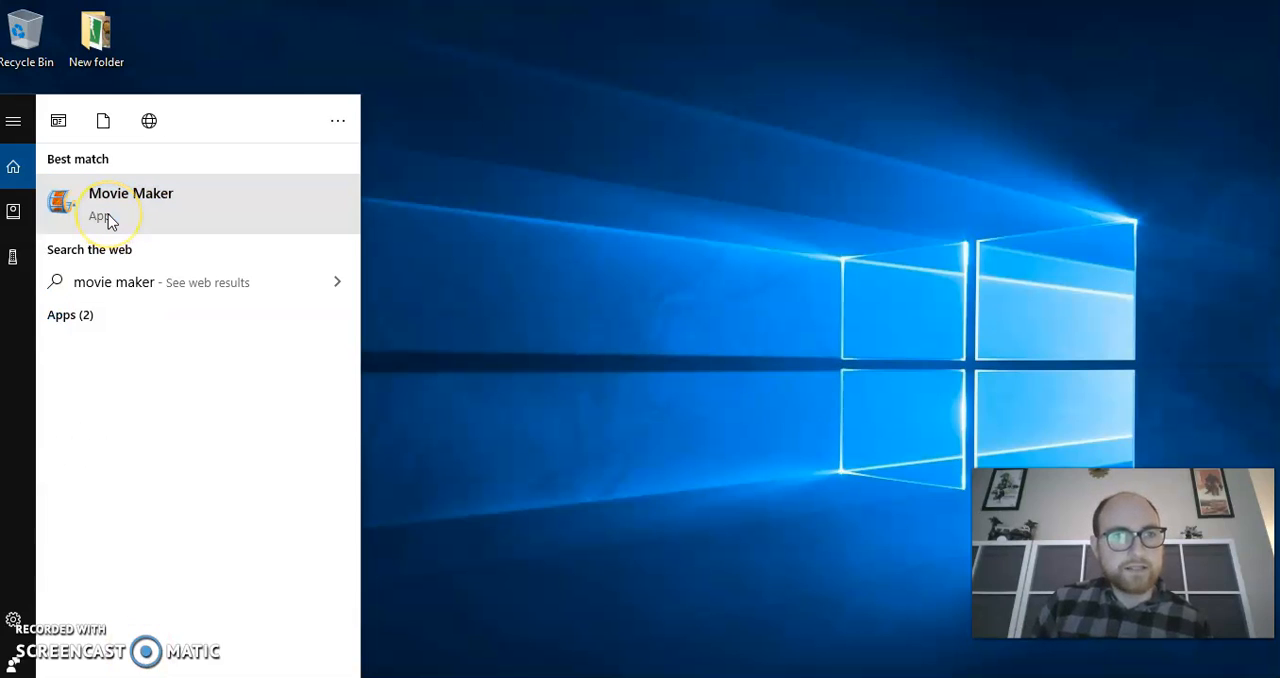
left_click(110, 218)
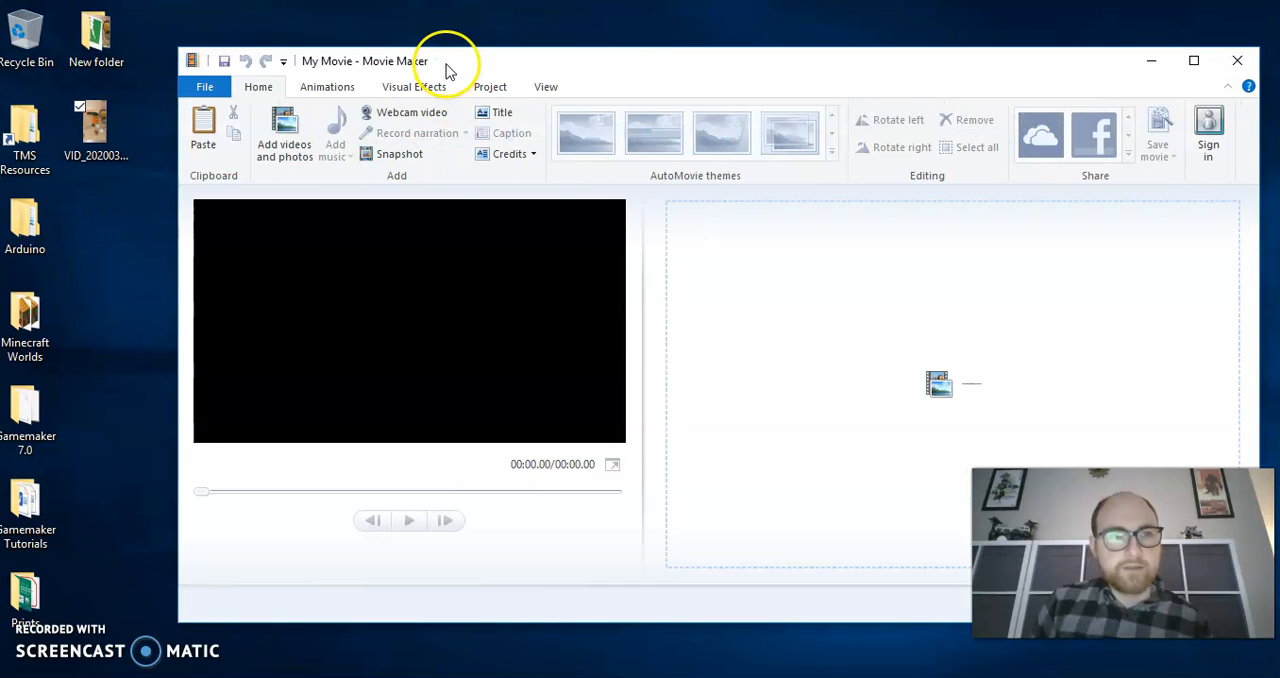
Add the desktop video VID_20200318_200816 to the empty Movie Maker project's storyboard
left_click(79, 137)
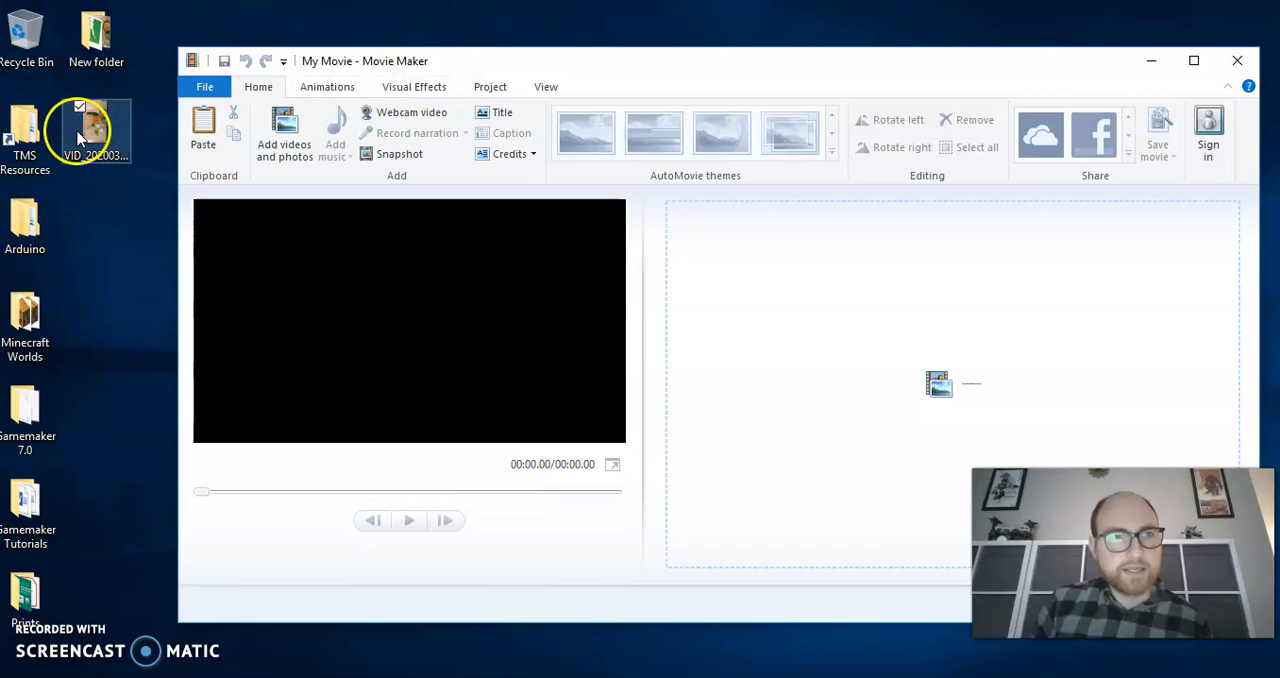
left_click_drag(96, 125, 609, 143)
left_click_drag(732, 251, 757, 309)
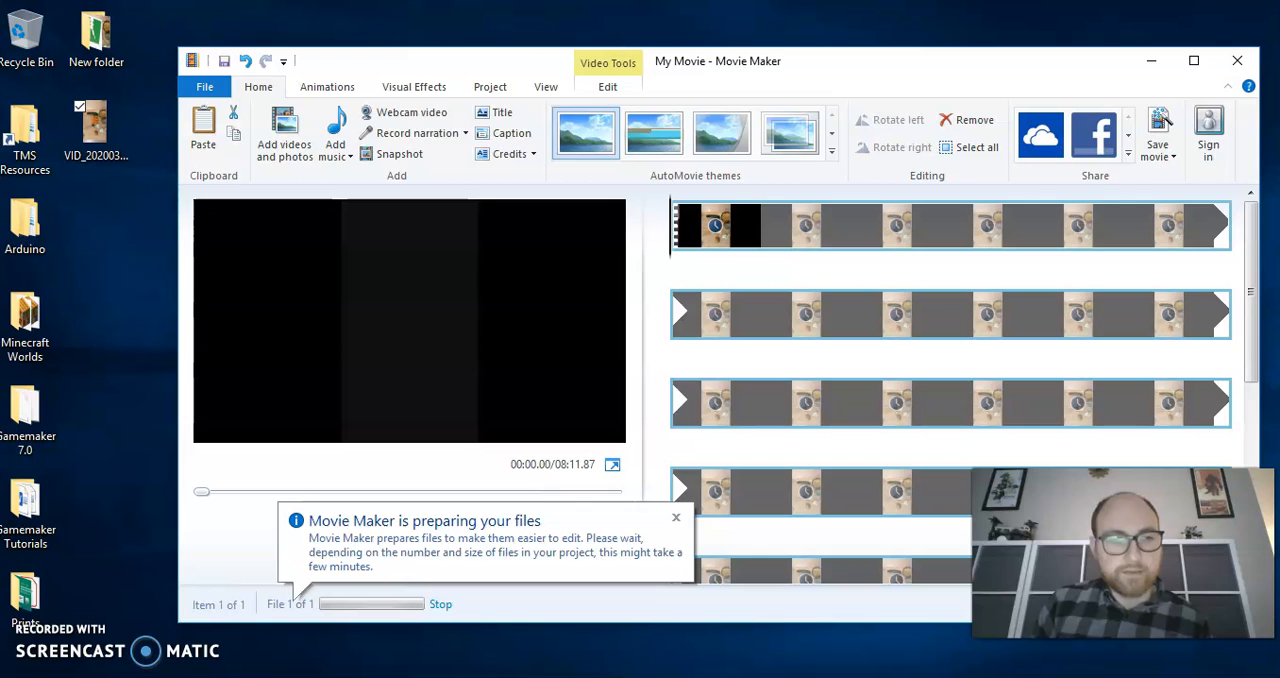
key("super+s")
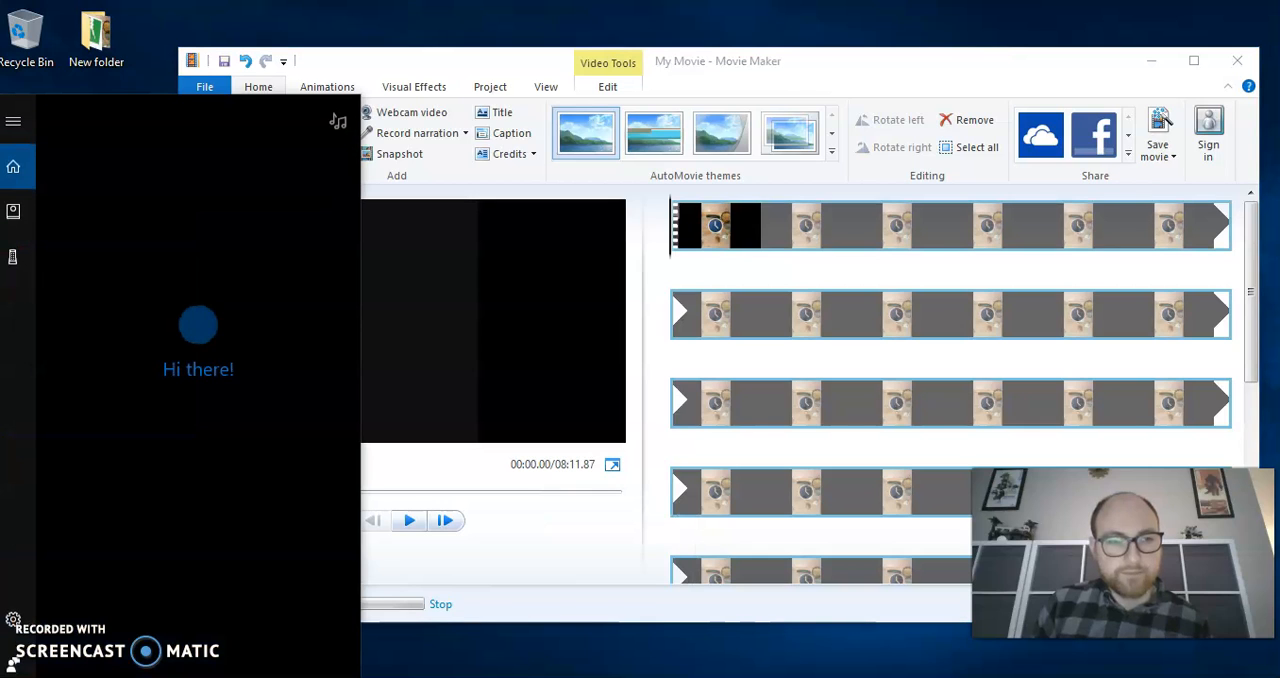
left_click(472, 662)
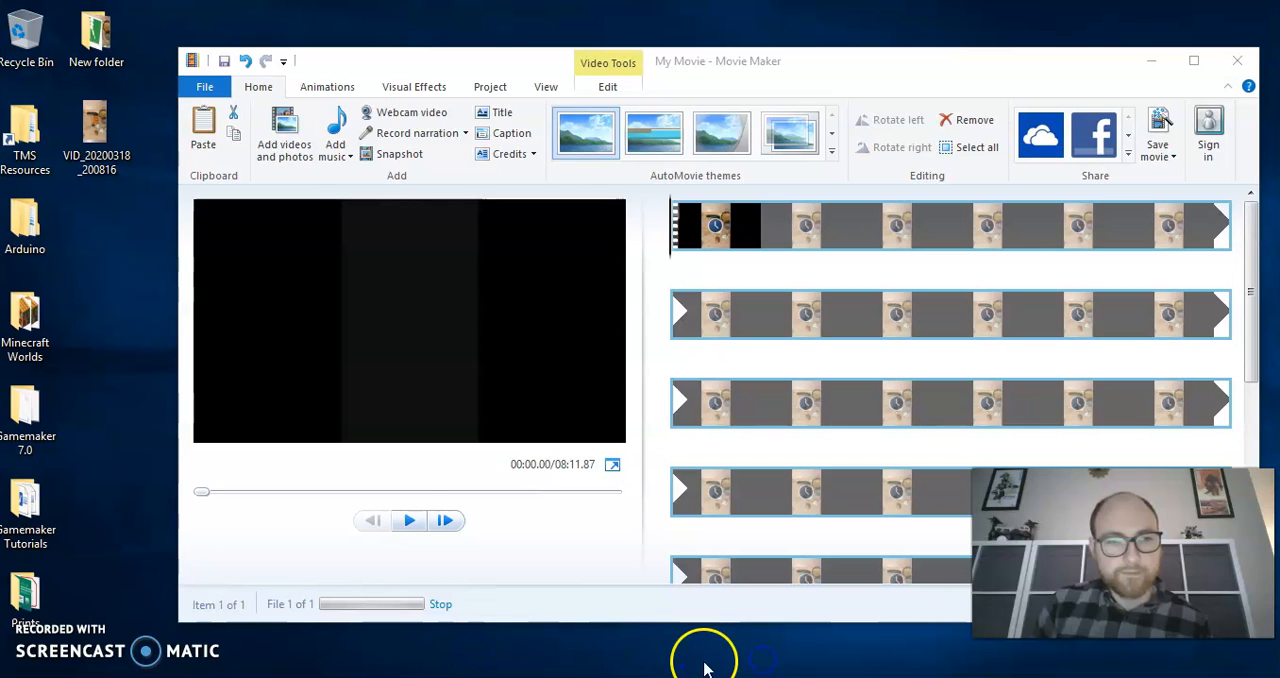
left_click(680, 392)
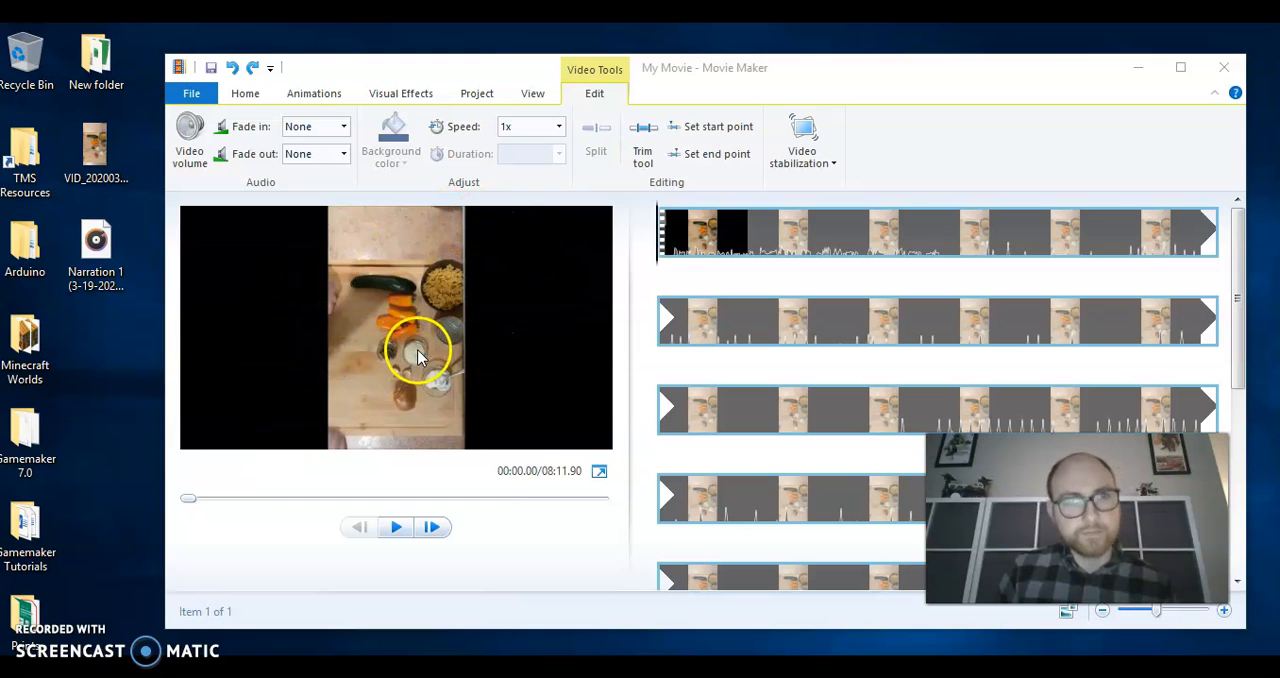
Rotate the cooking video clip left so it fills the frame in landscape orientation
left_click(463, 96)
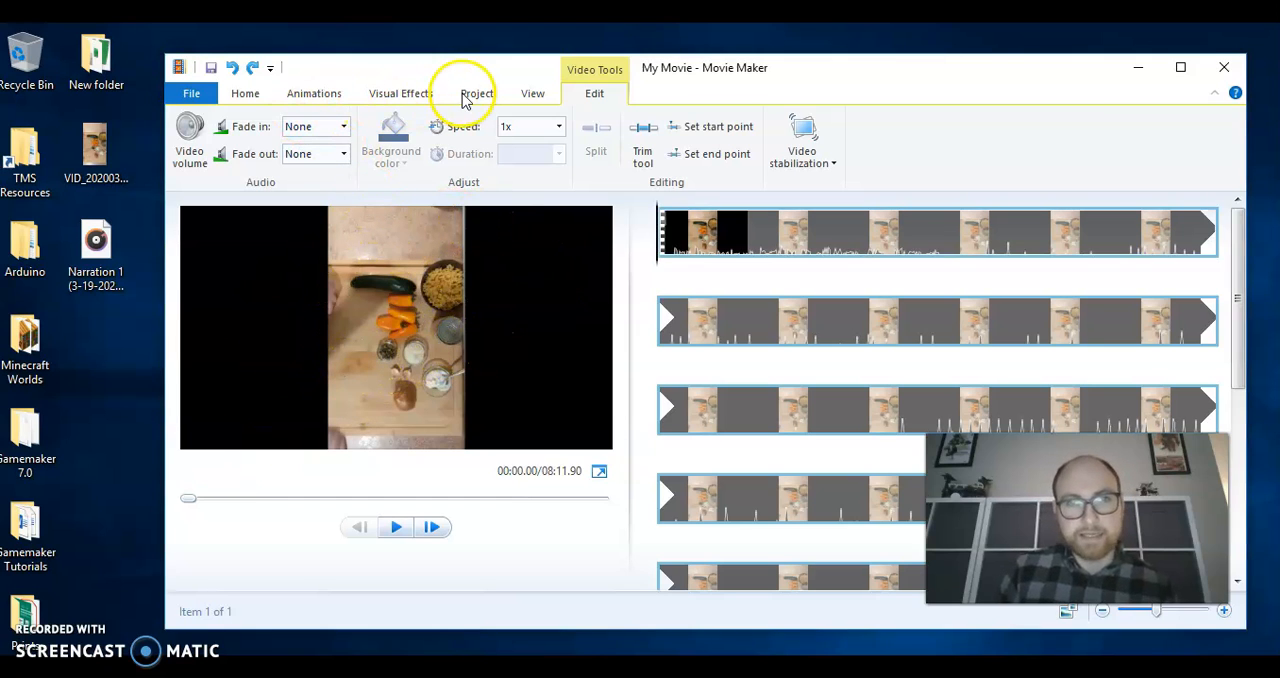
left_click(247, 95)
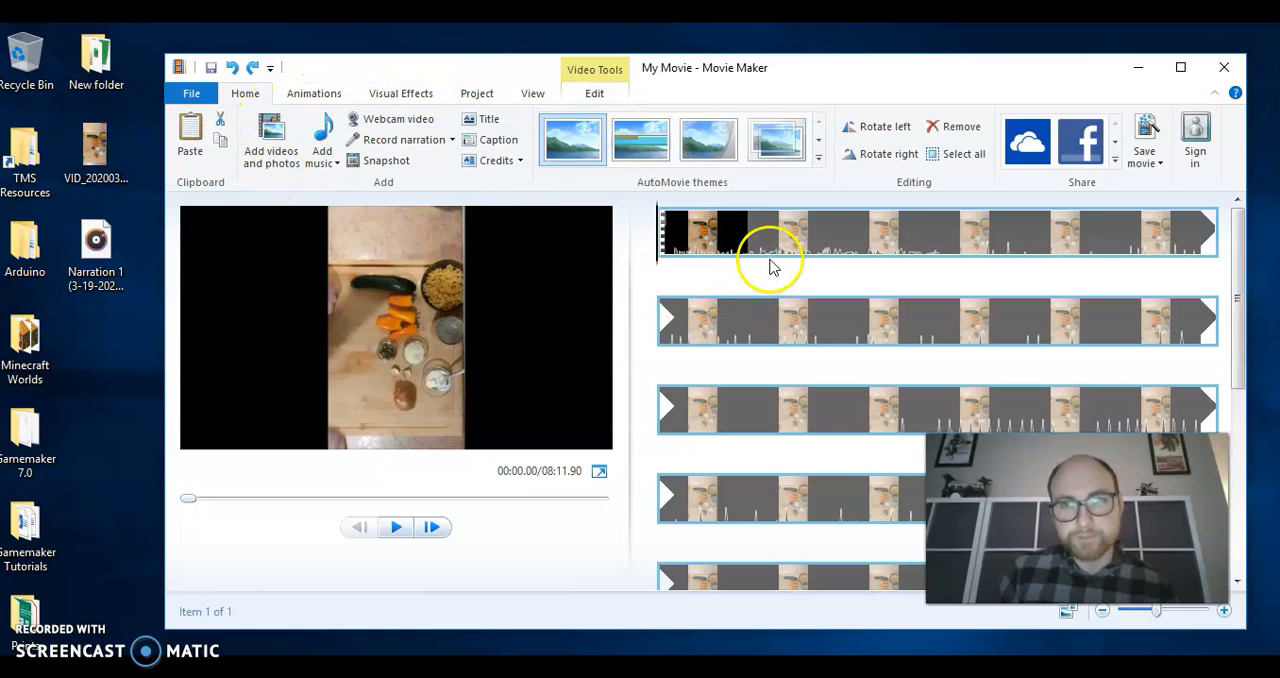
left_click(702, 246)
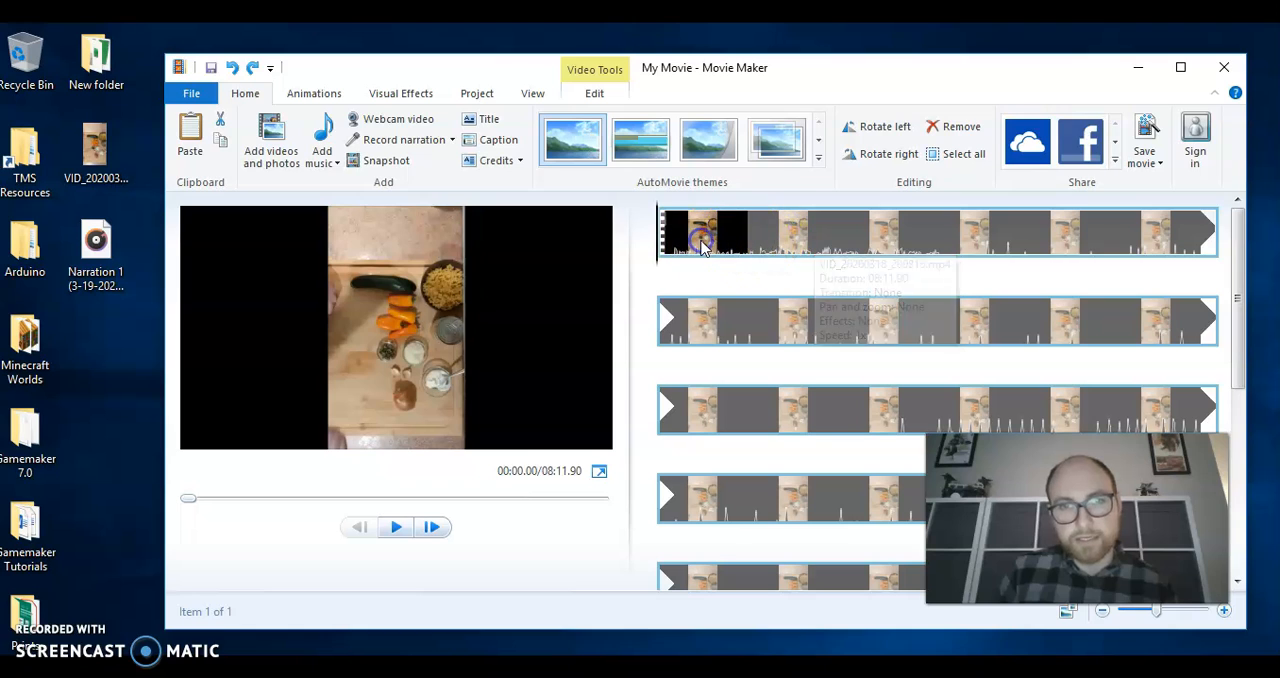
left_click(889, 130)
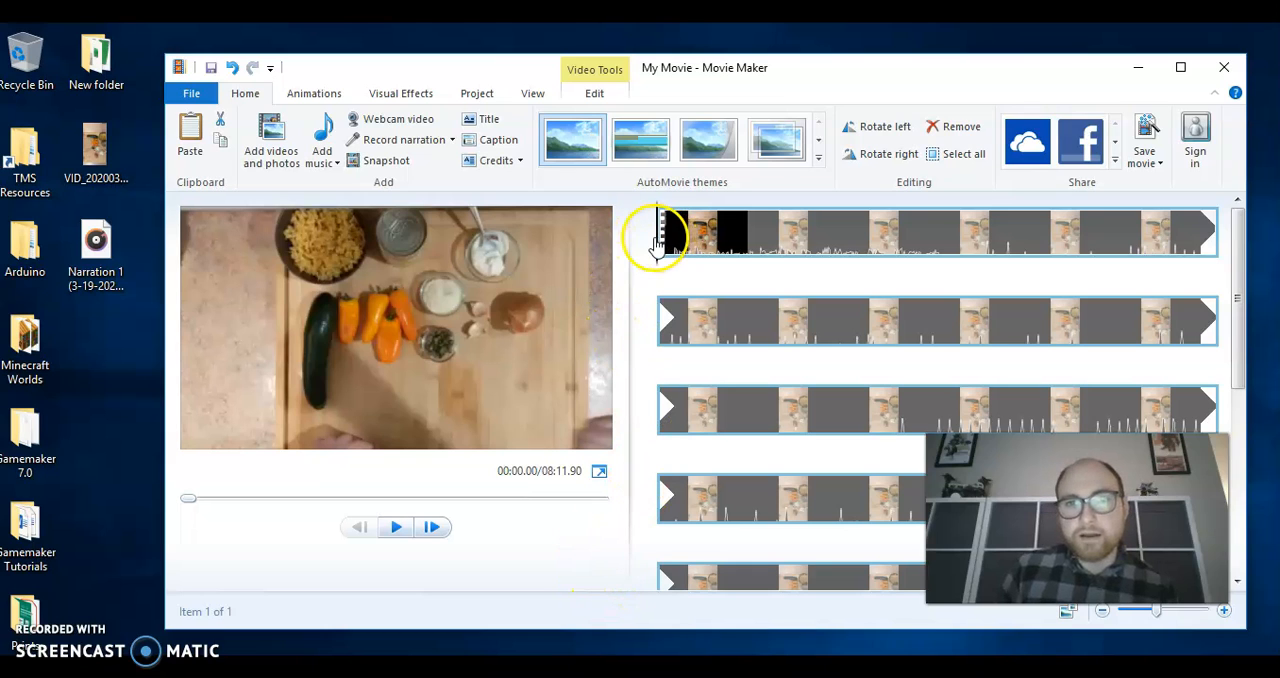
Split the video at about 00:31.07, where the spoken introduction ends
scroll(878, 352, "down", 3)
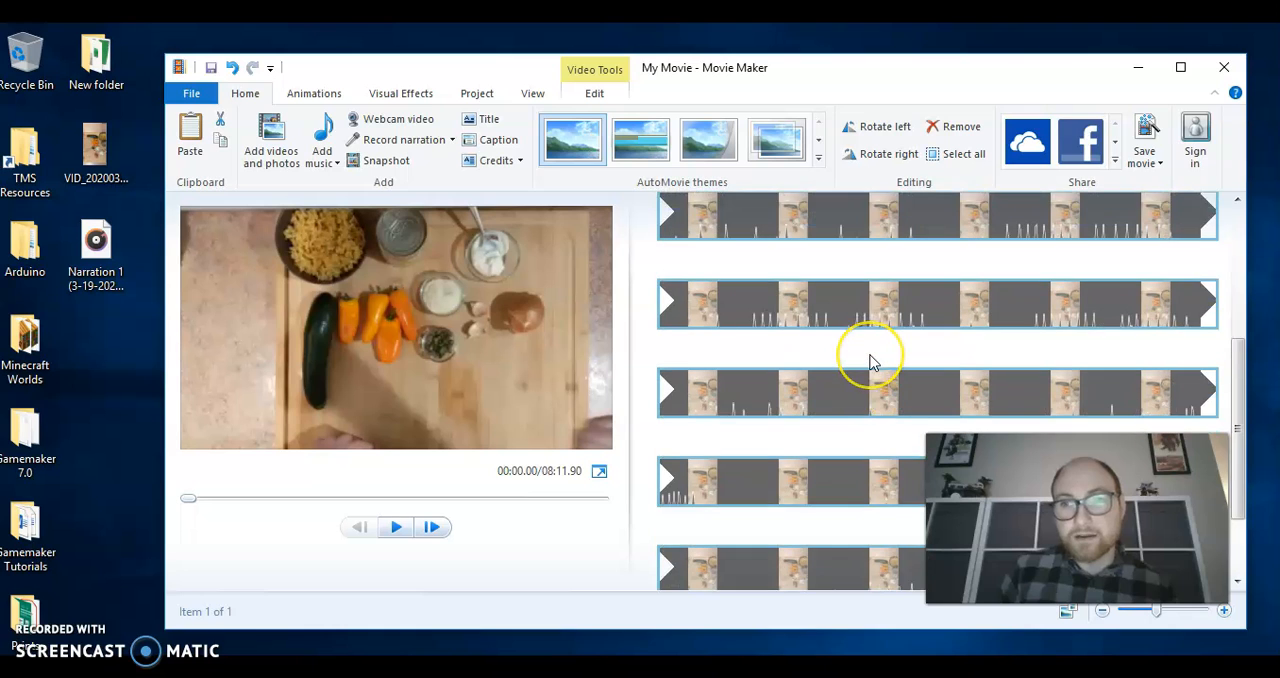
scroll(870, 362, "up", 3)
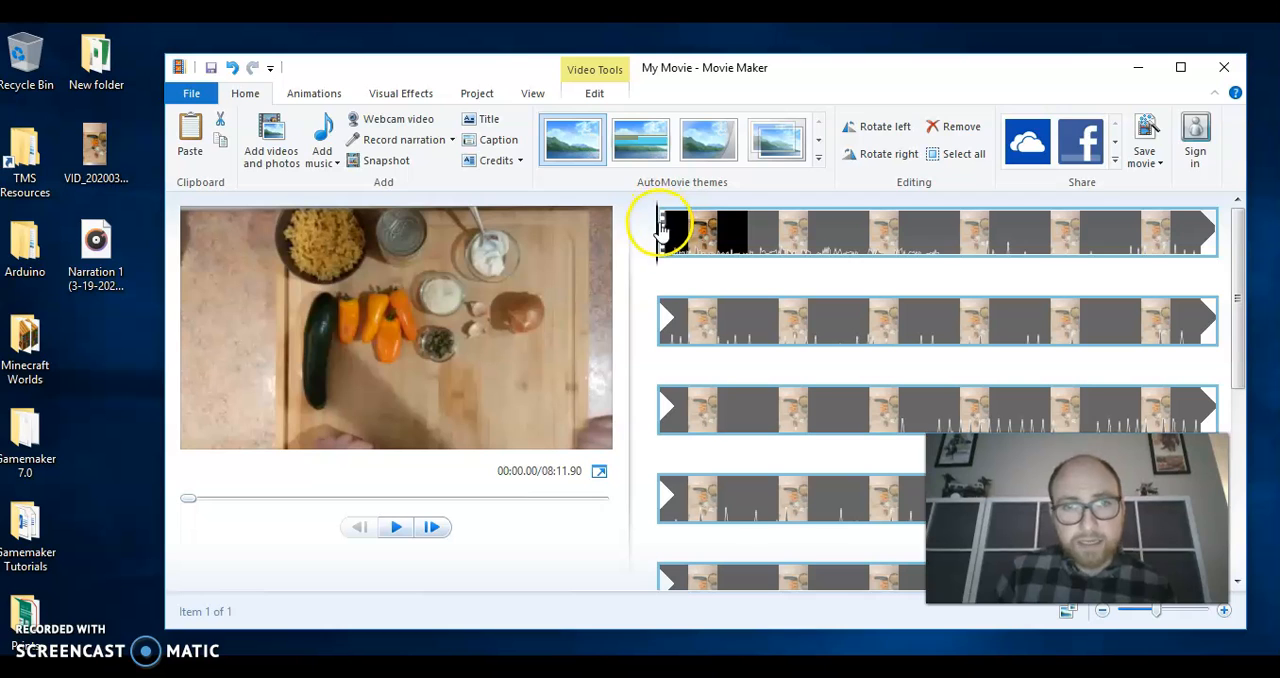
left_click_drag(660, 230, 943, 231)
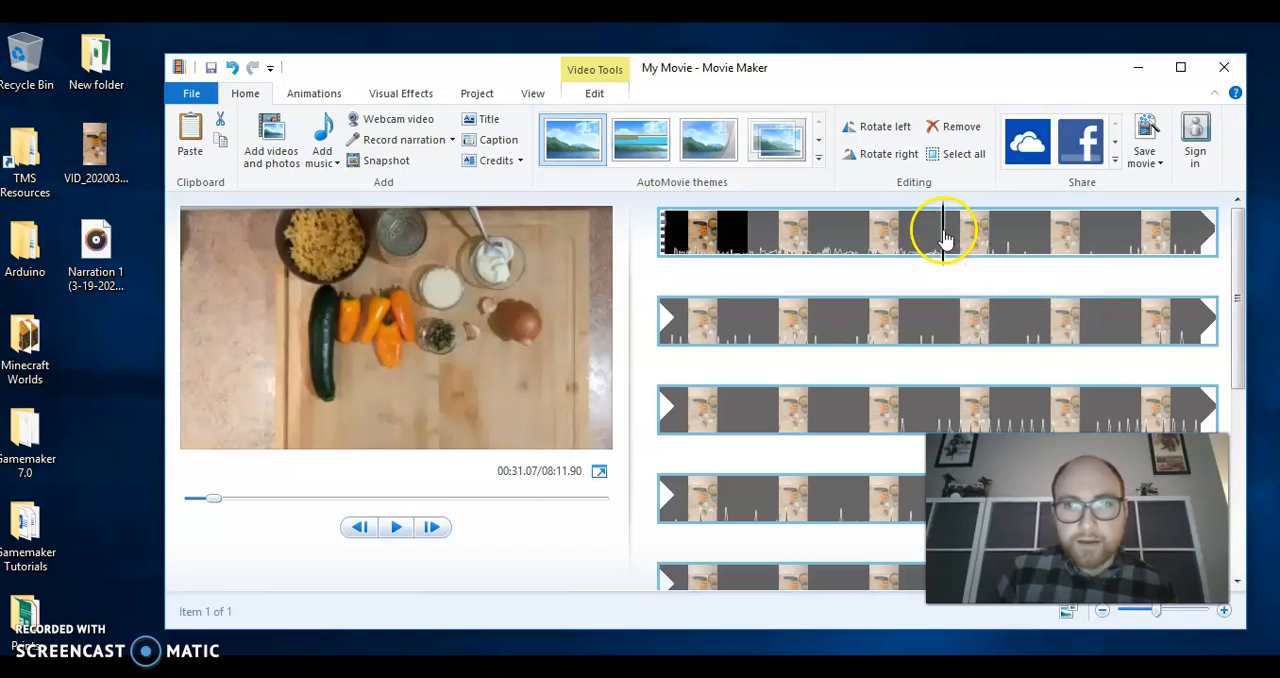
right_click(943, 237)
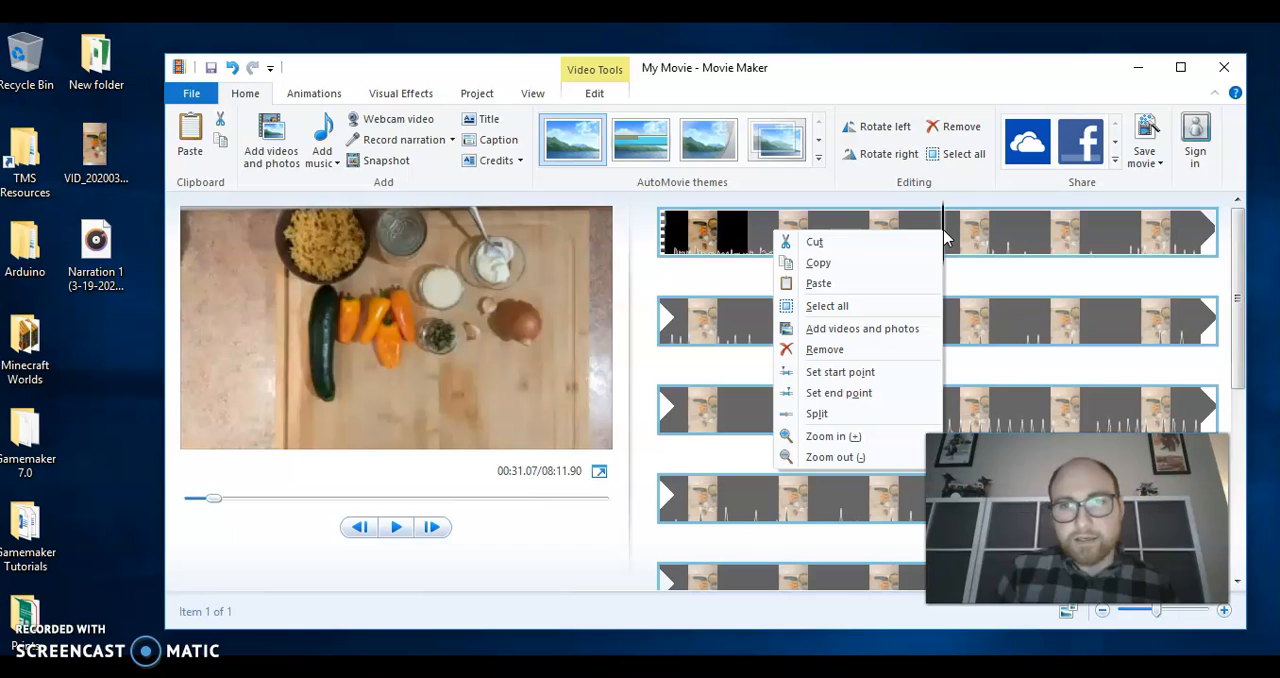
left_click(858, 413)
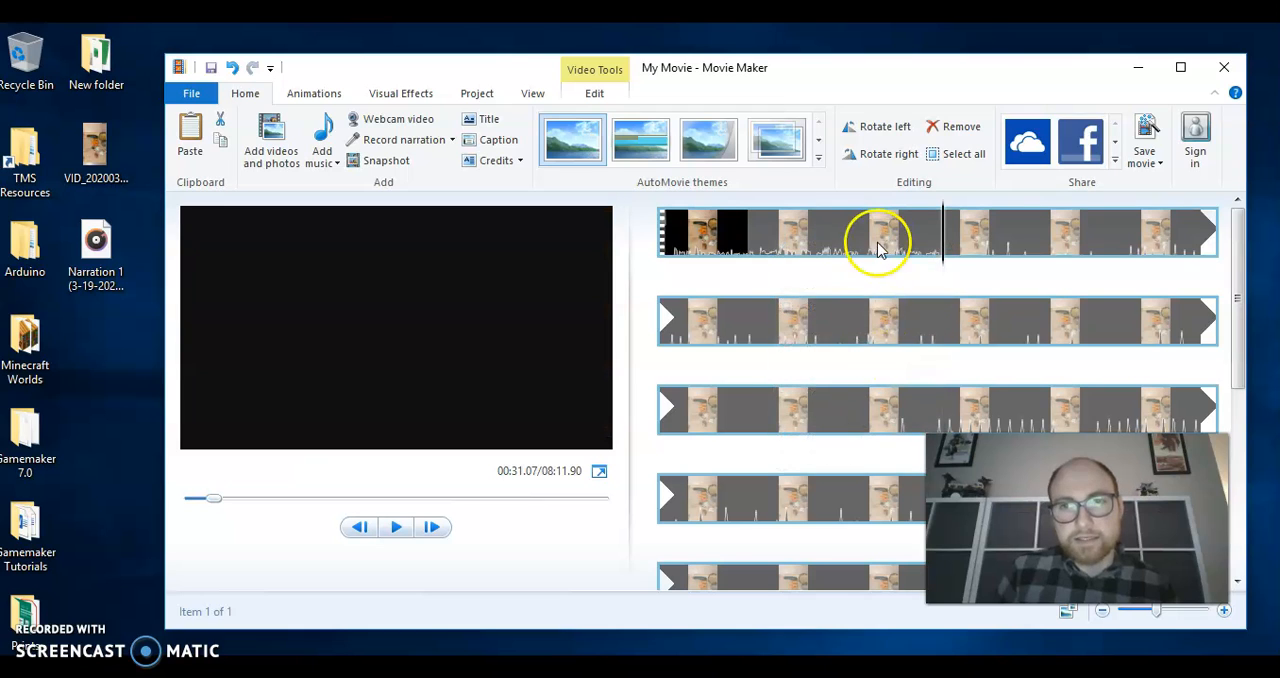
Split the second clip at about 01:00.97, while the zucchini is being sliced
left_click(1020, 240)
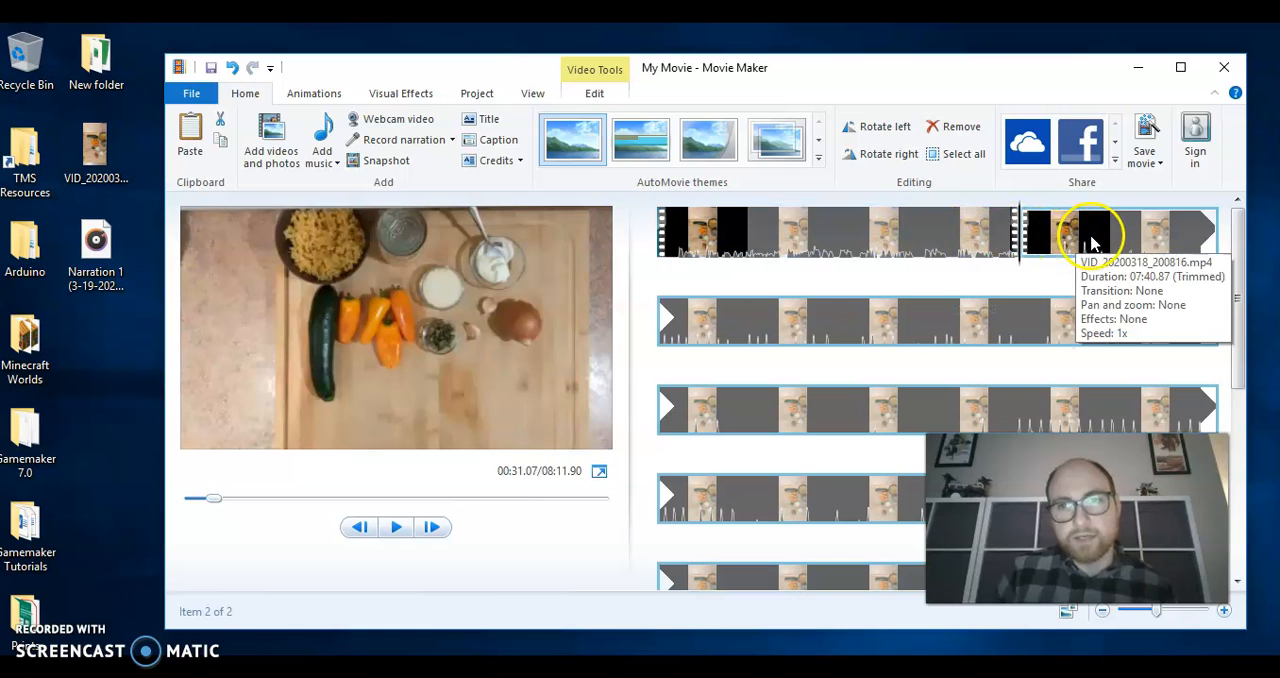
left_click_drag(1020, 248, 1214, 253)
left_click_drag(659, 333, 753, 325)
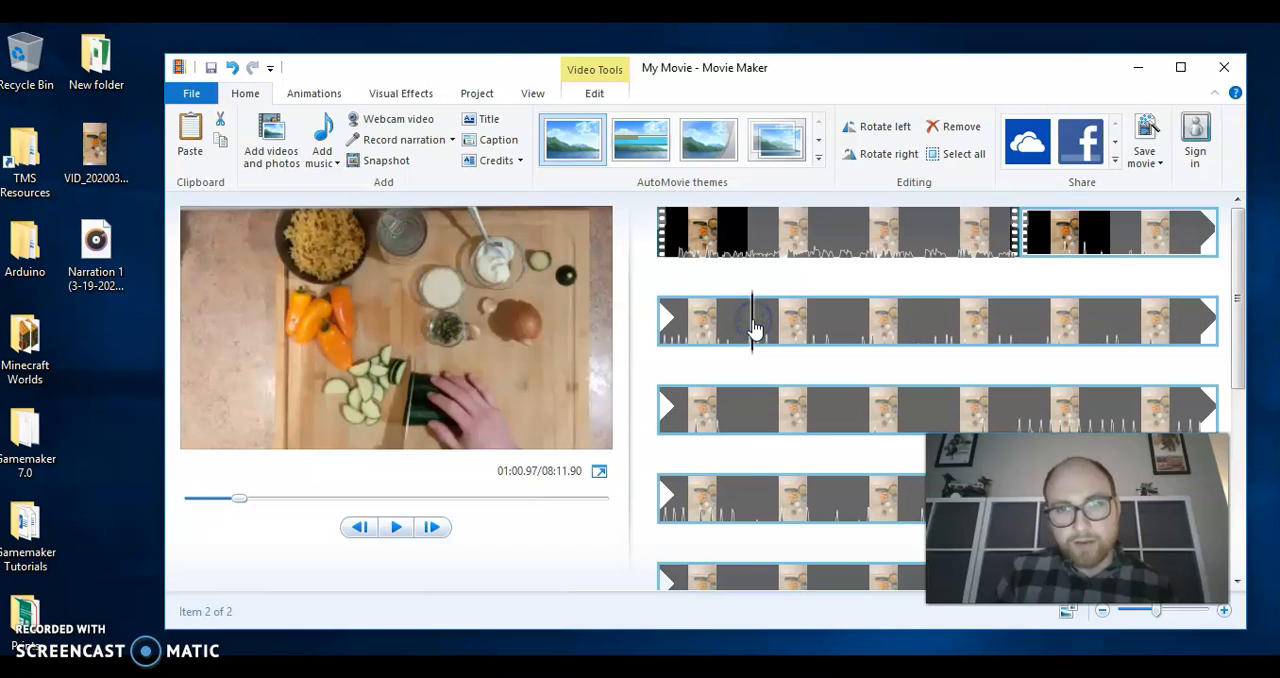
right_click(754, 328)
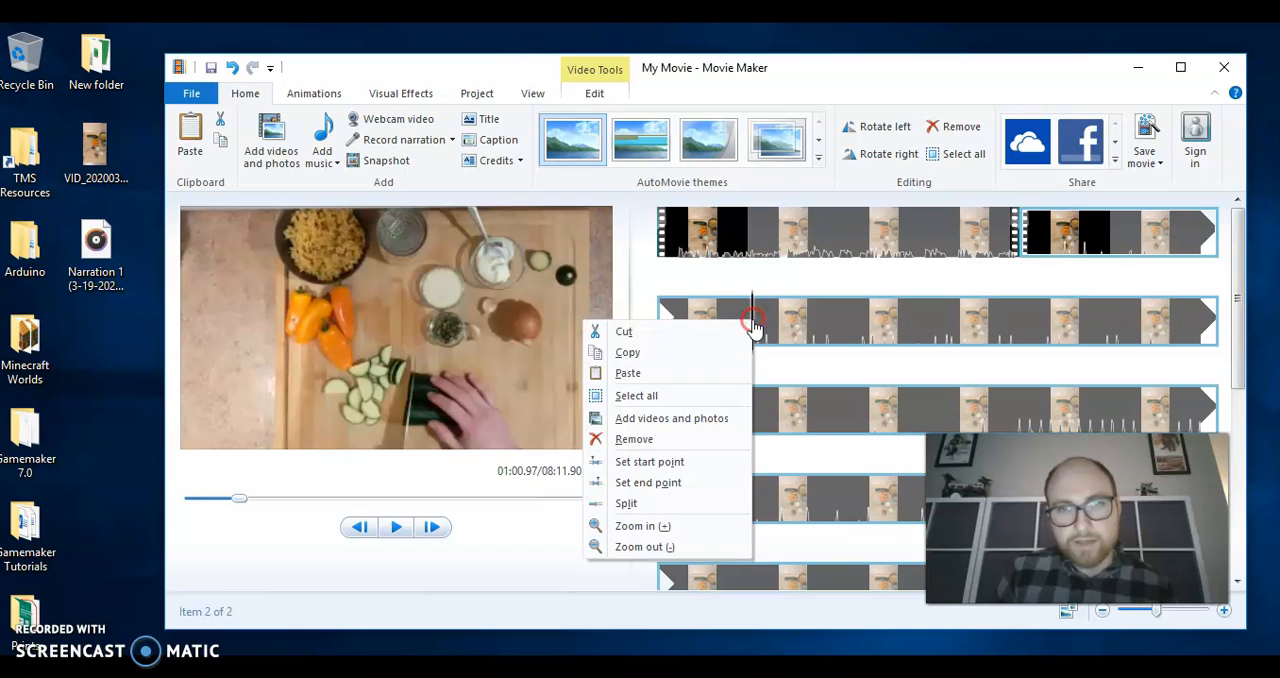
left_click(688, 507)
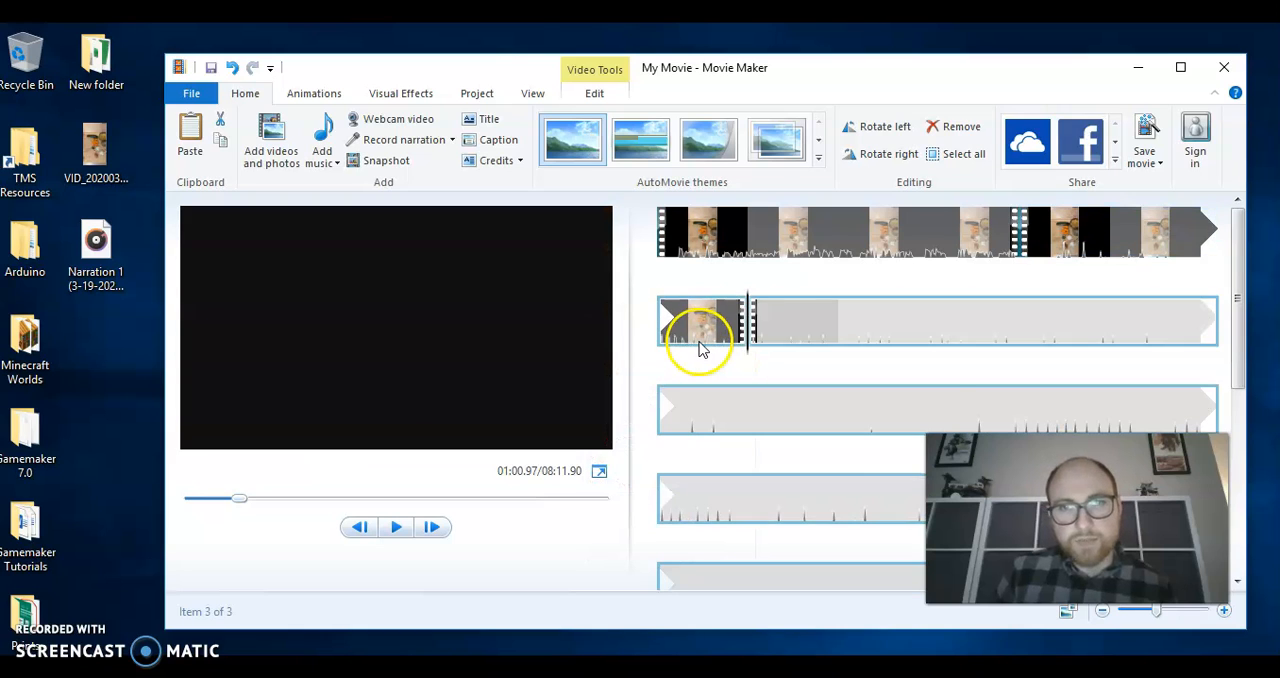
Remove the short middle clip between the introduction and the zucchini slicing
left_click(1062, 240)
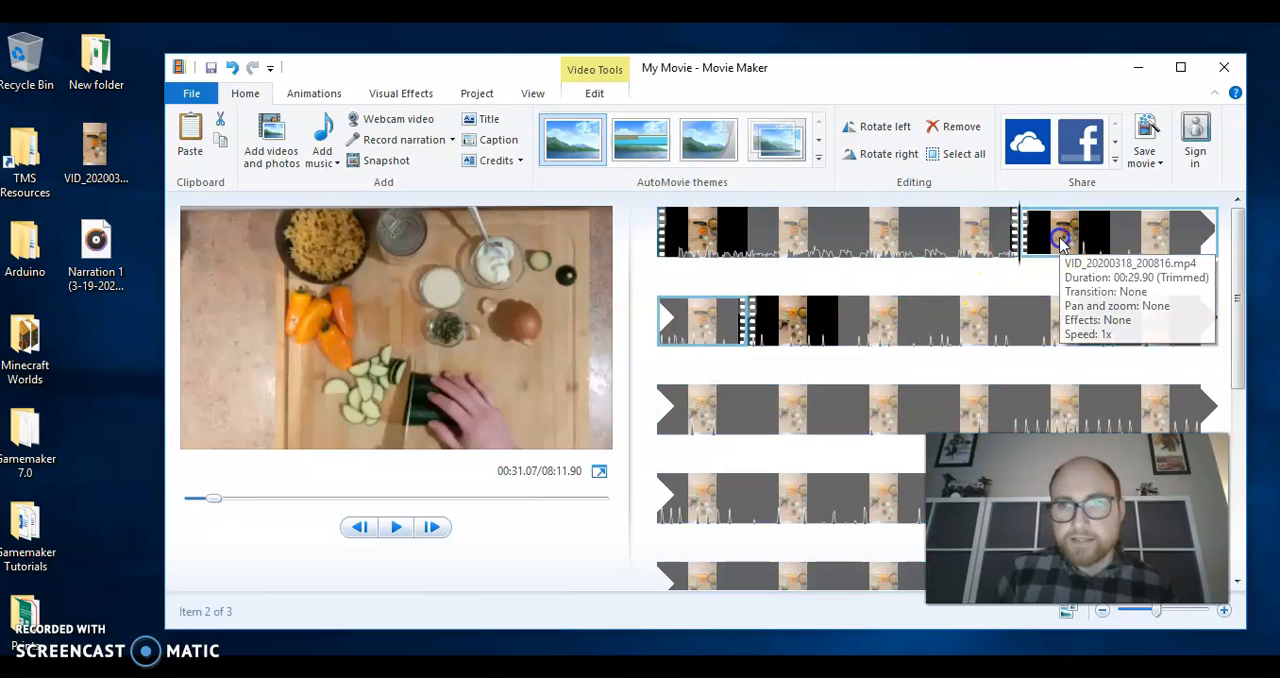
right_click(1062, 242)
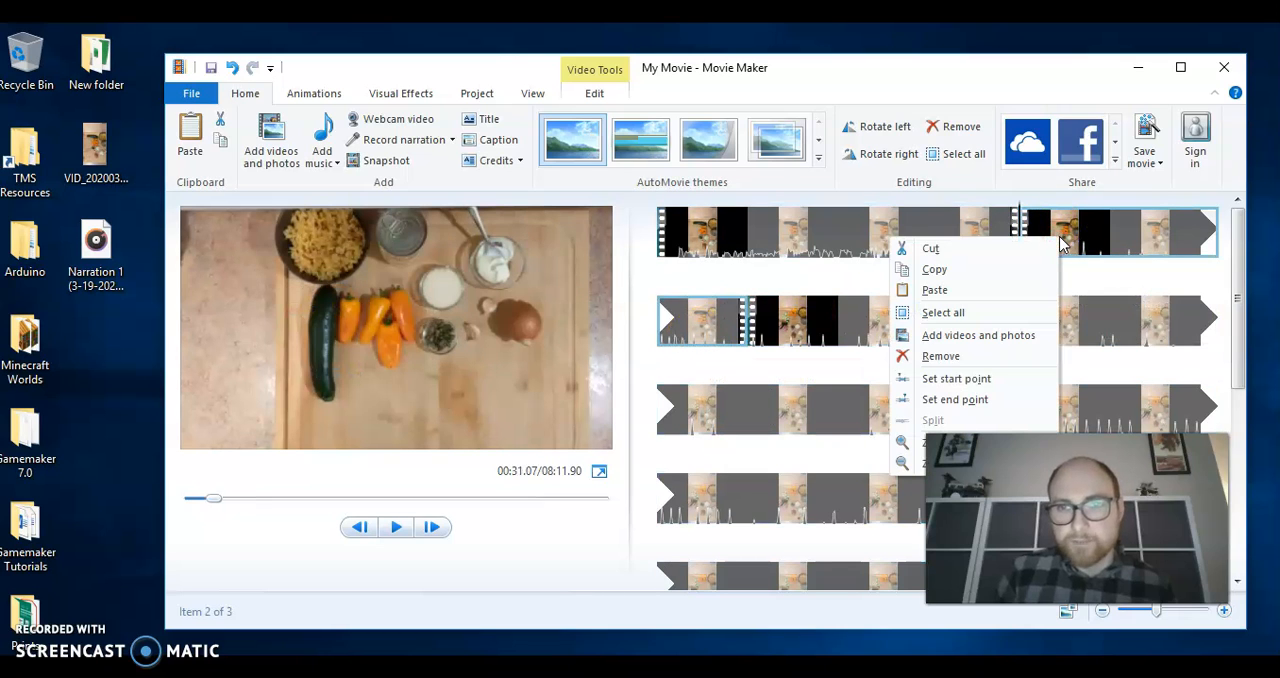
left_click(943, 355)
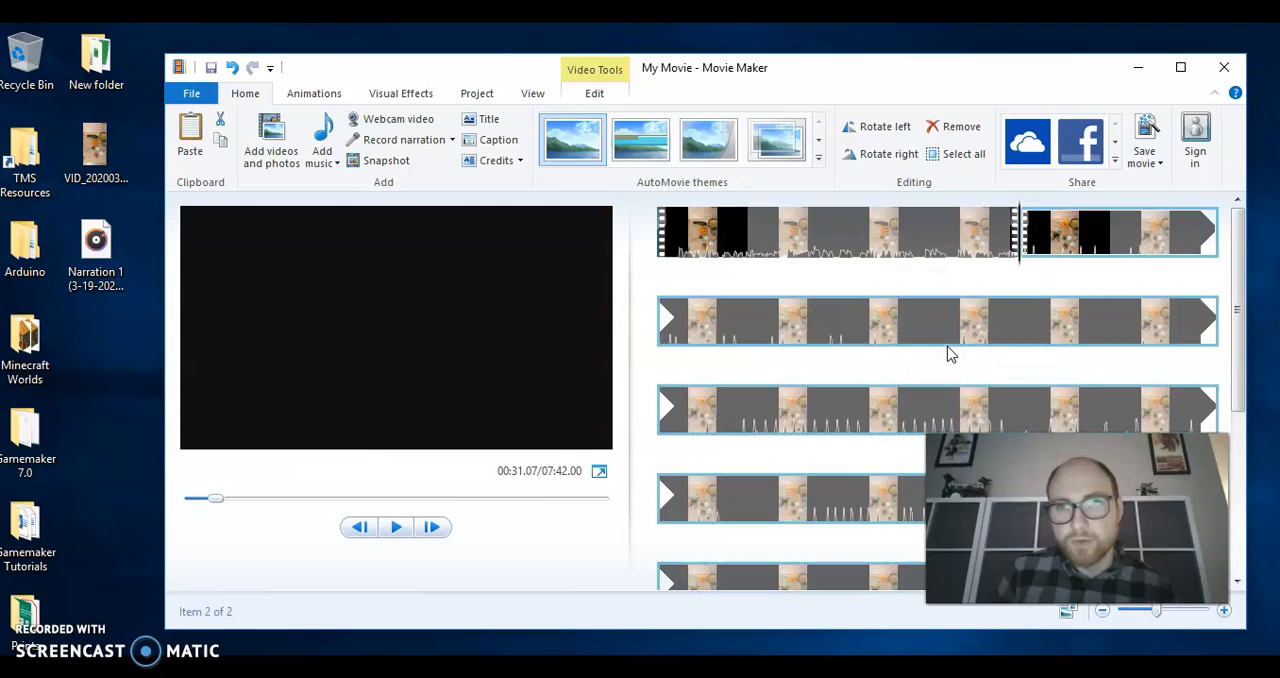
Play the movie across the cut after the introduction and split the slicing clip at about 00:34.97
left_click(945, 229)
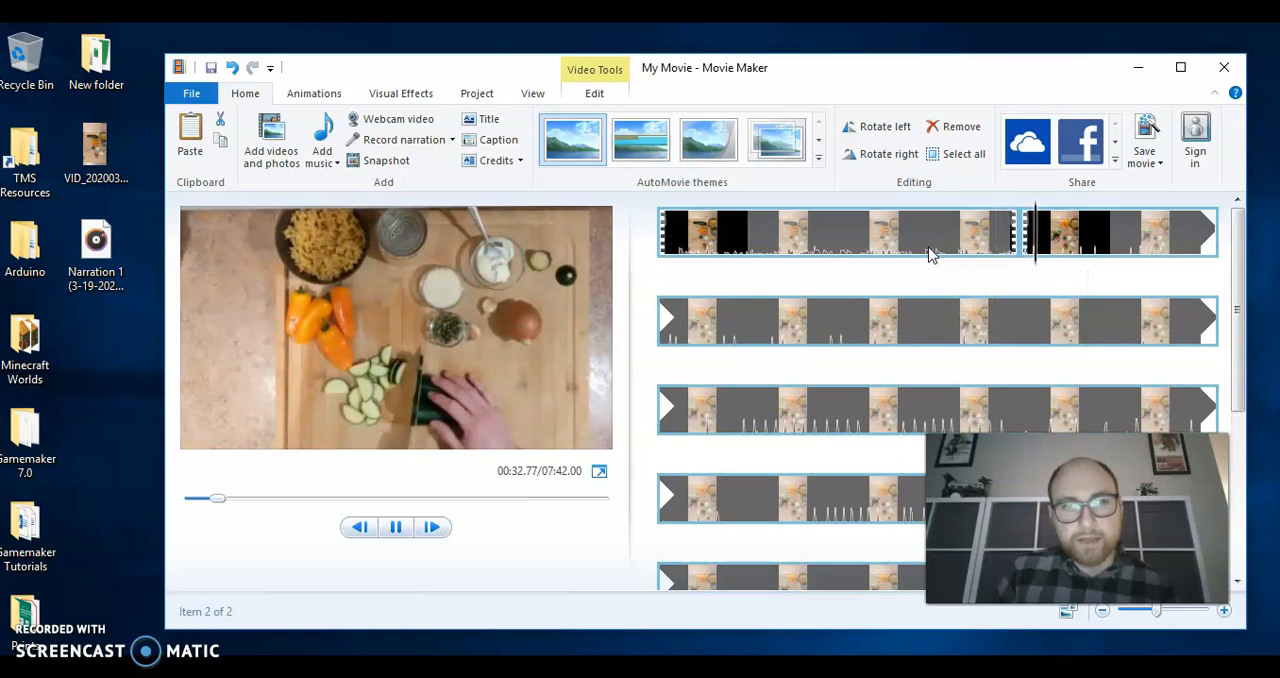
left_click(391, 524)
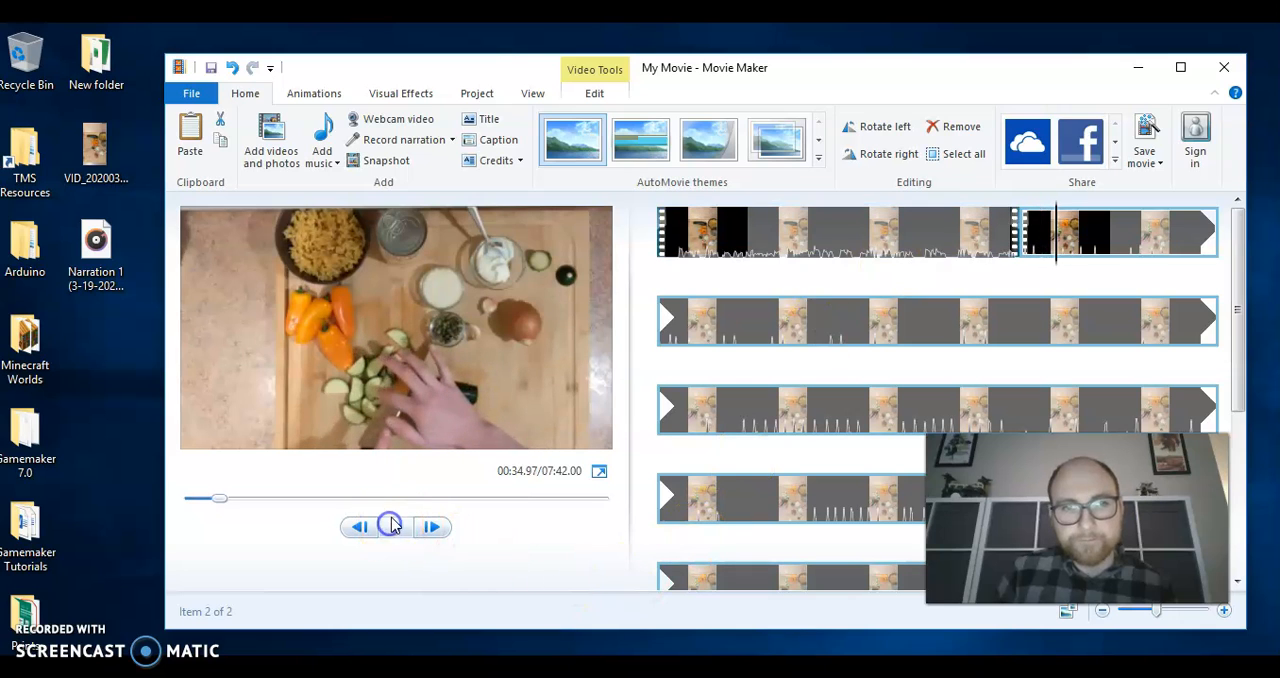
right_click(1057, 240)
left_click(912, 422)
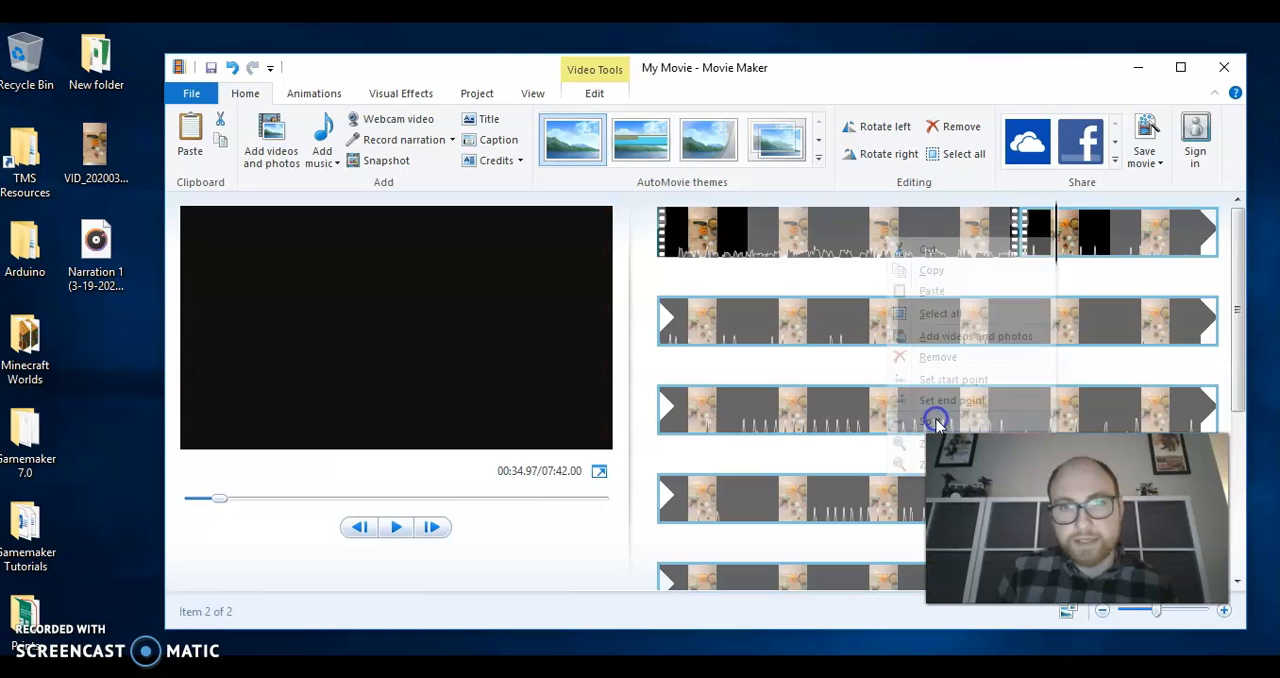
Split the last clip at about 01:13.97, where the zucchini is fully sliced
left_click(1113, 239)
left_click(1219, 237)
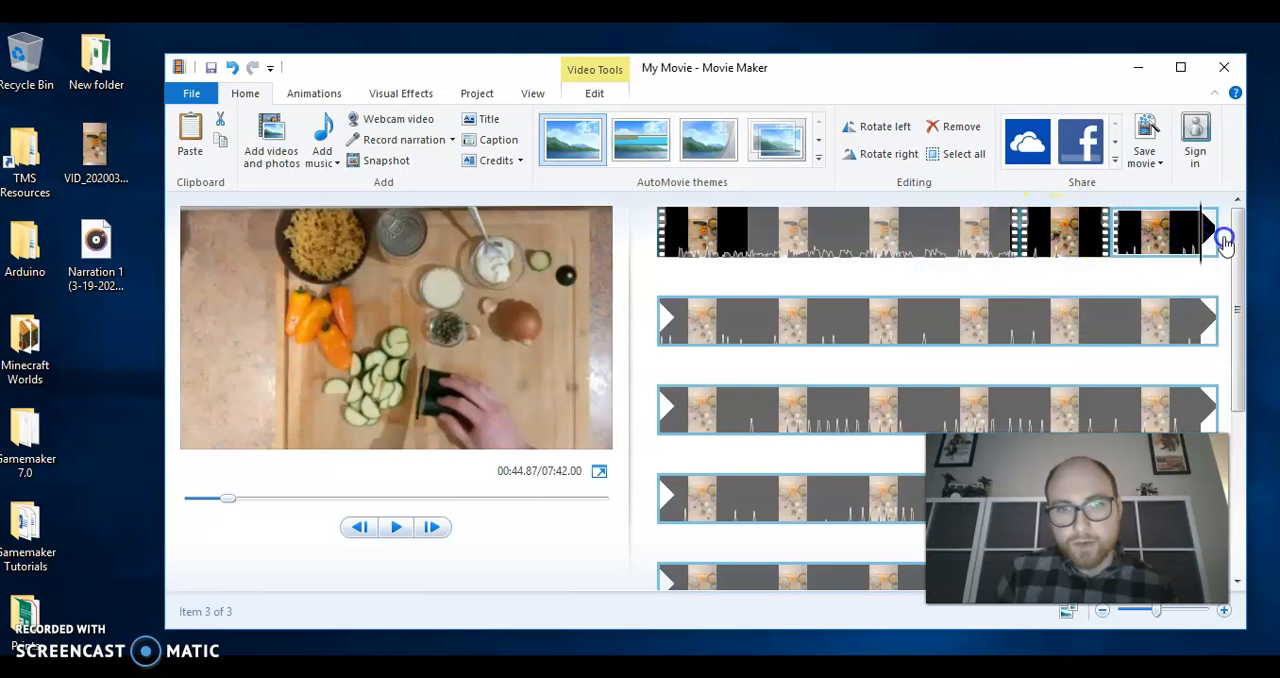
left_click(656, 340)
left_click_drag(656, 340, 923, 315)
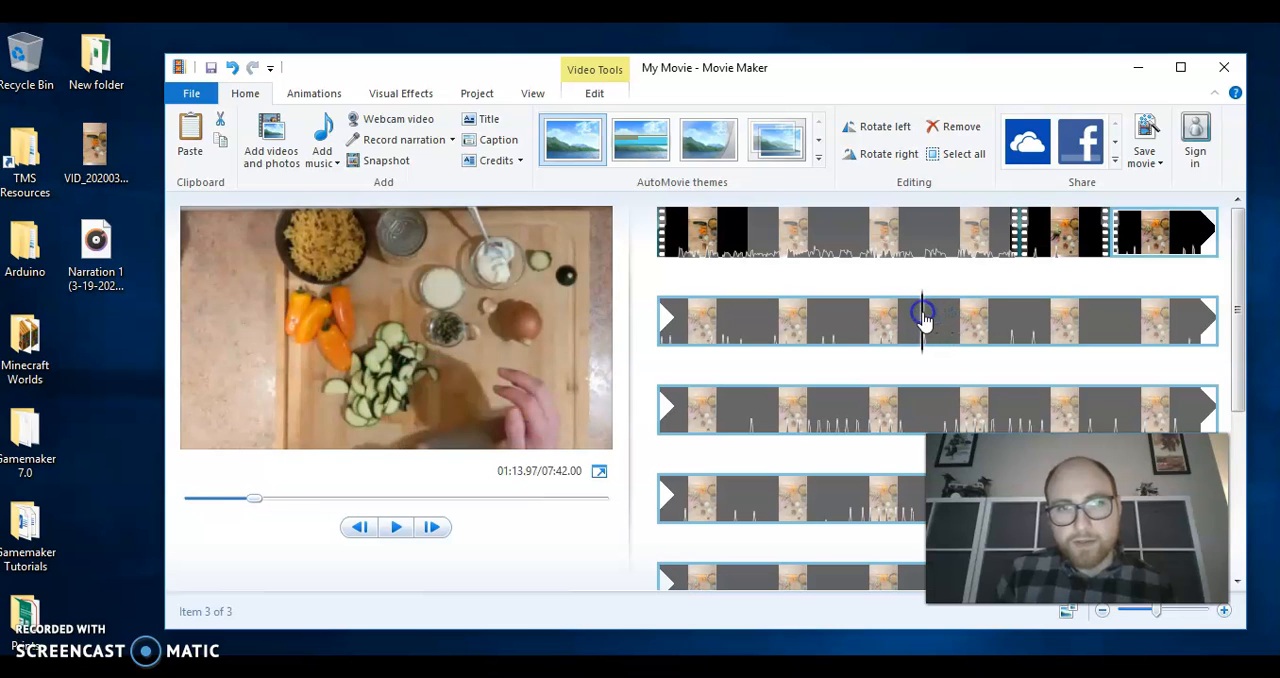
right_click(921, 328)
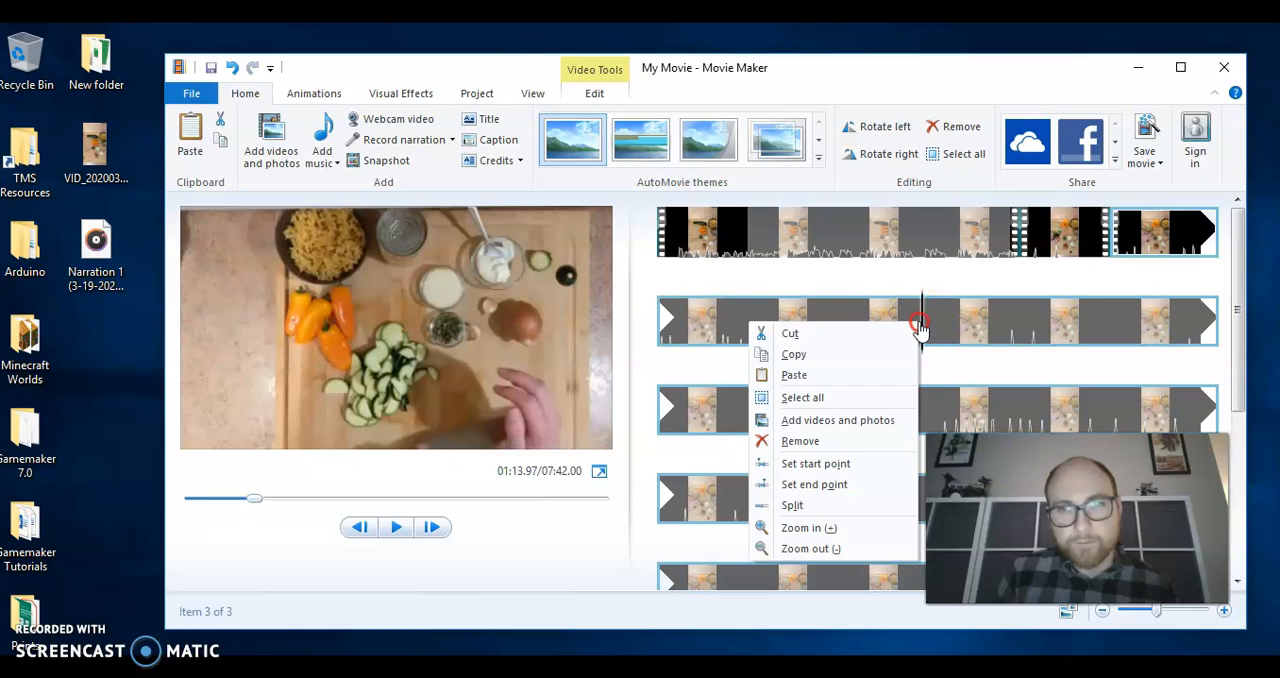
left_click(832, 505)
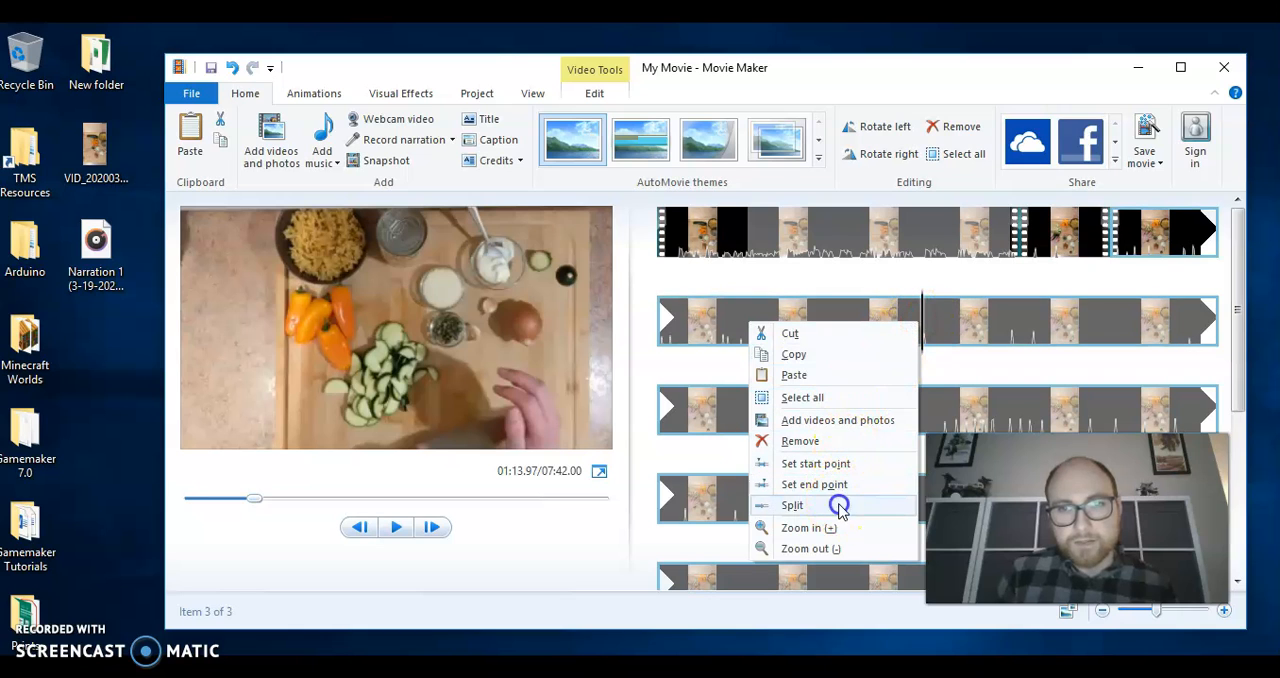
Remove the clip of continued zucchini slicing between 00:35.00 and the split at 01:13.97
left_click(1140, 258)
right_click(1140, 258)
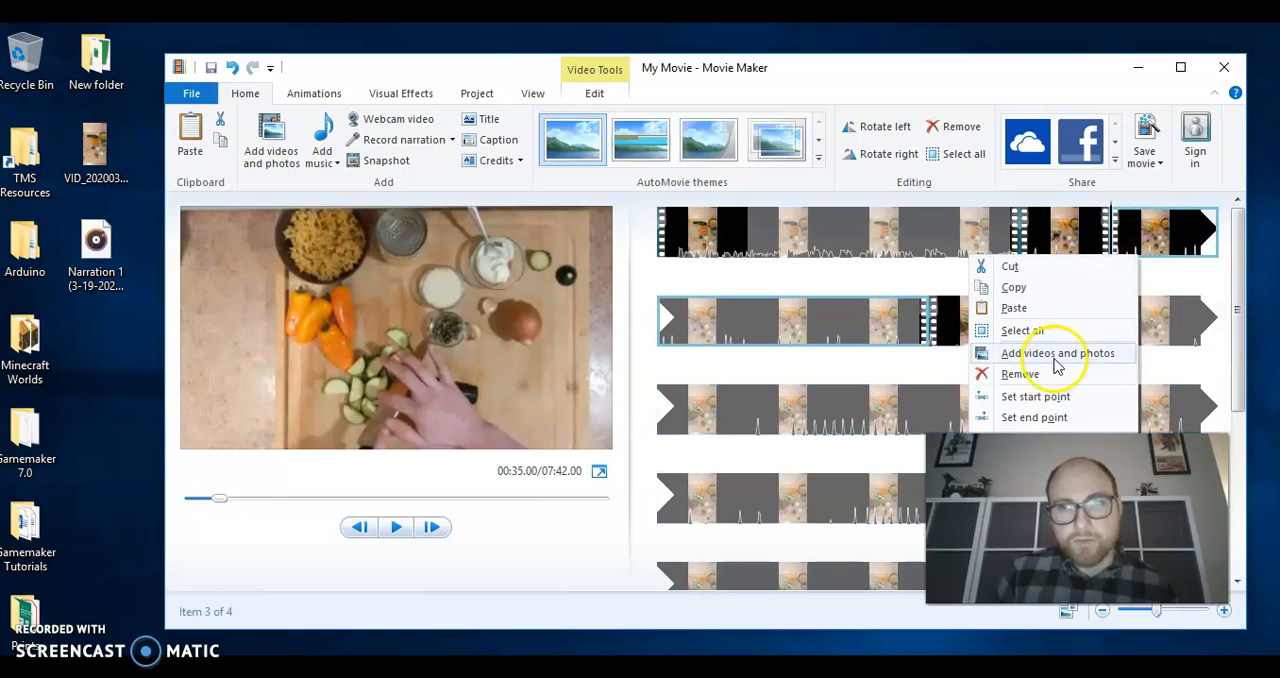
left_click(1041, 376)
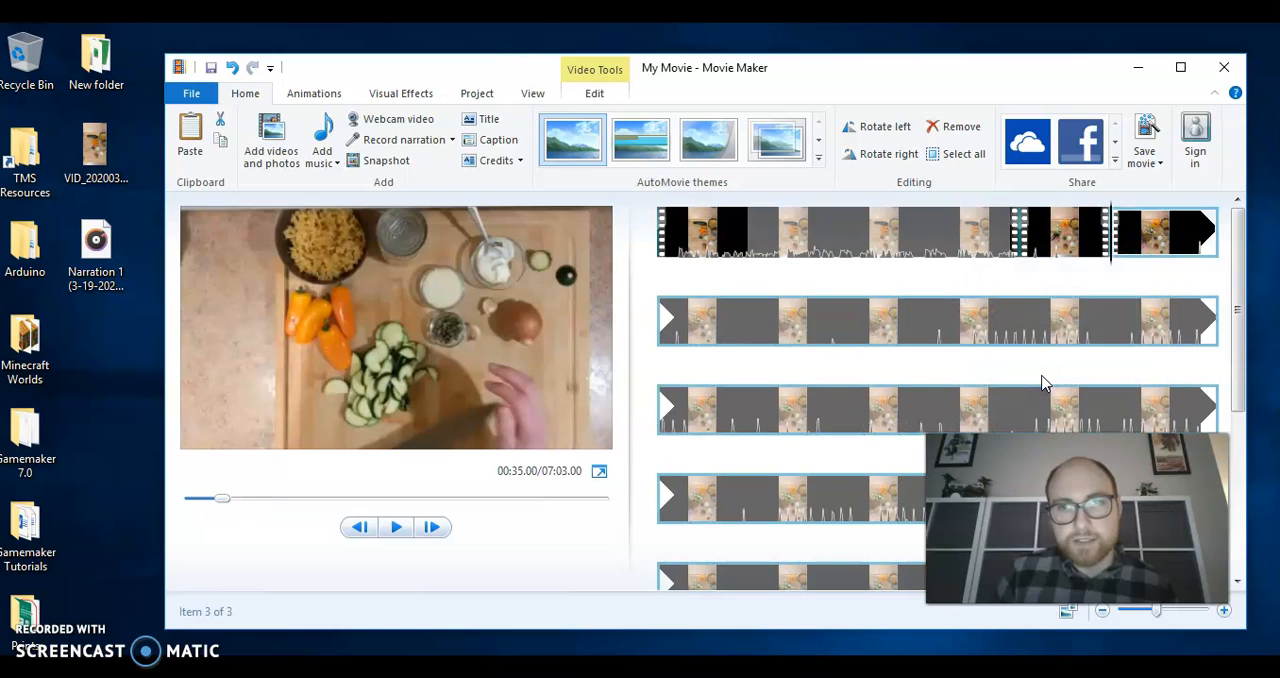
Play the movie from about 00:28.87 to review the cuts around the zucchini slicing
left_click(932, 232)
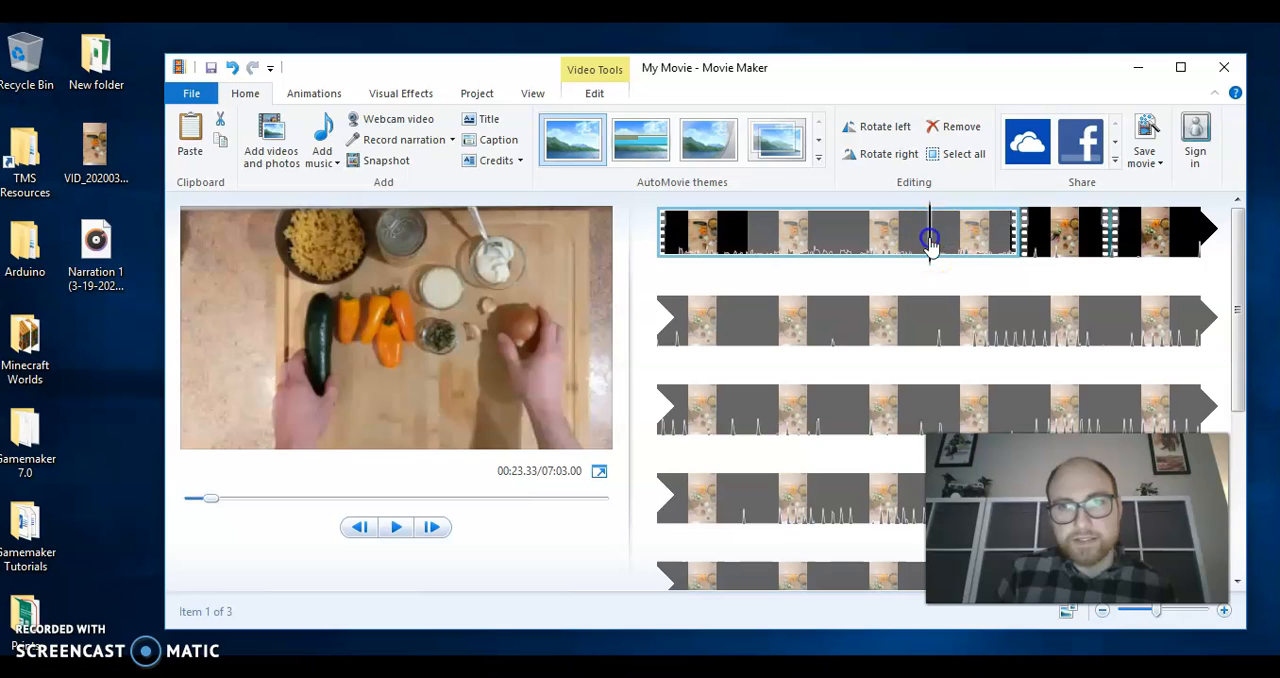
left_click(992, 242)
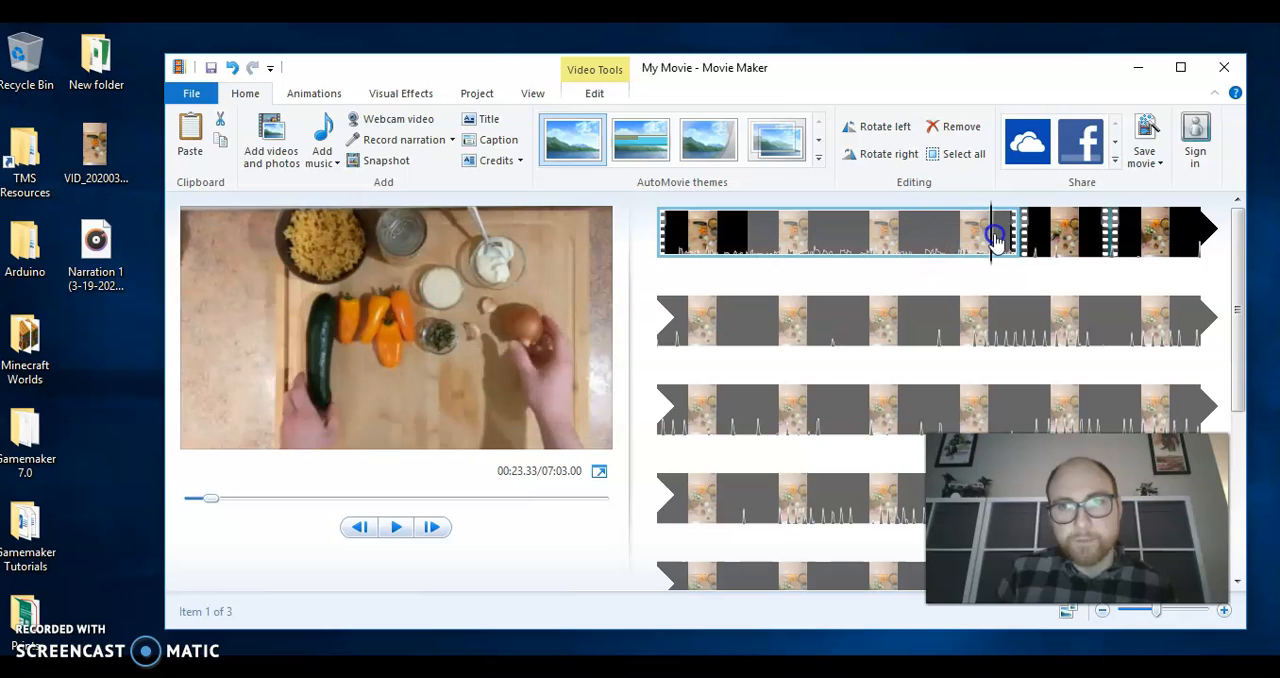
left_click(393, 529)
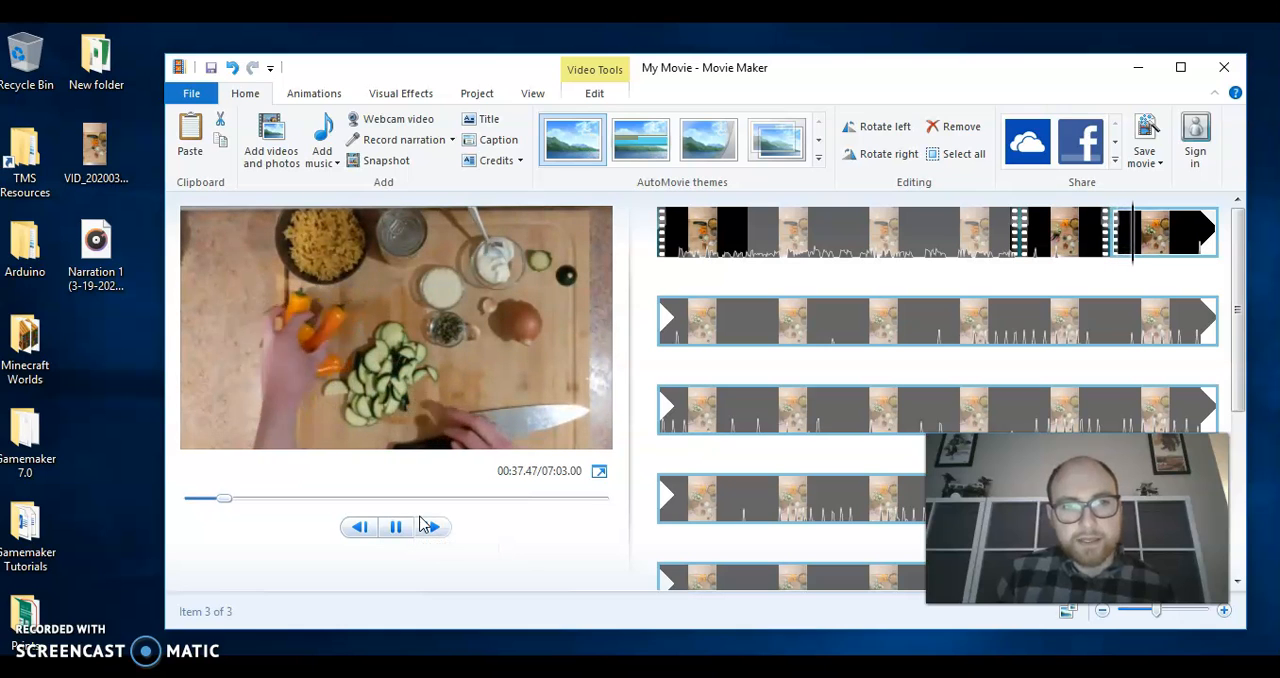
left_click(393, 527)
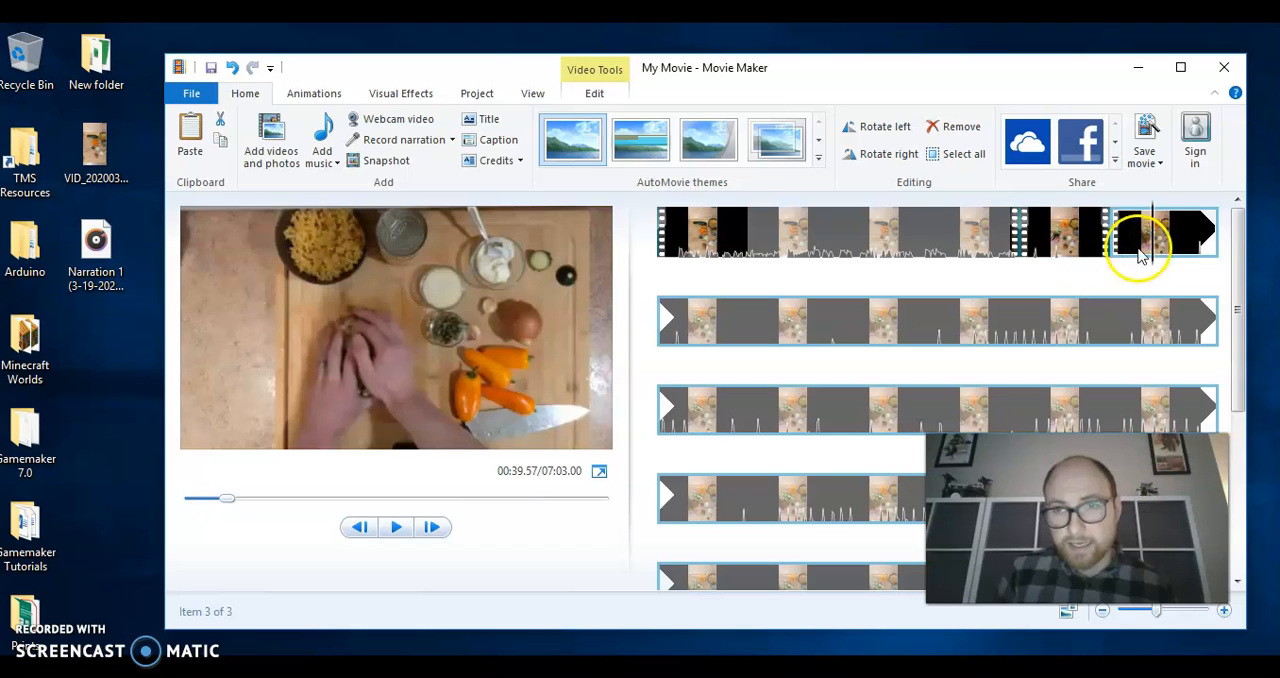
Record a short voice narration starting at 00:31.07, where the zucchini slicing clip begins, and save it on the Desktop under the suggested name
left_click_drag(1155, 245, 1025, 243)
left_click(1021, 250)
left_click(1021, 252)
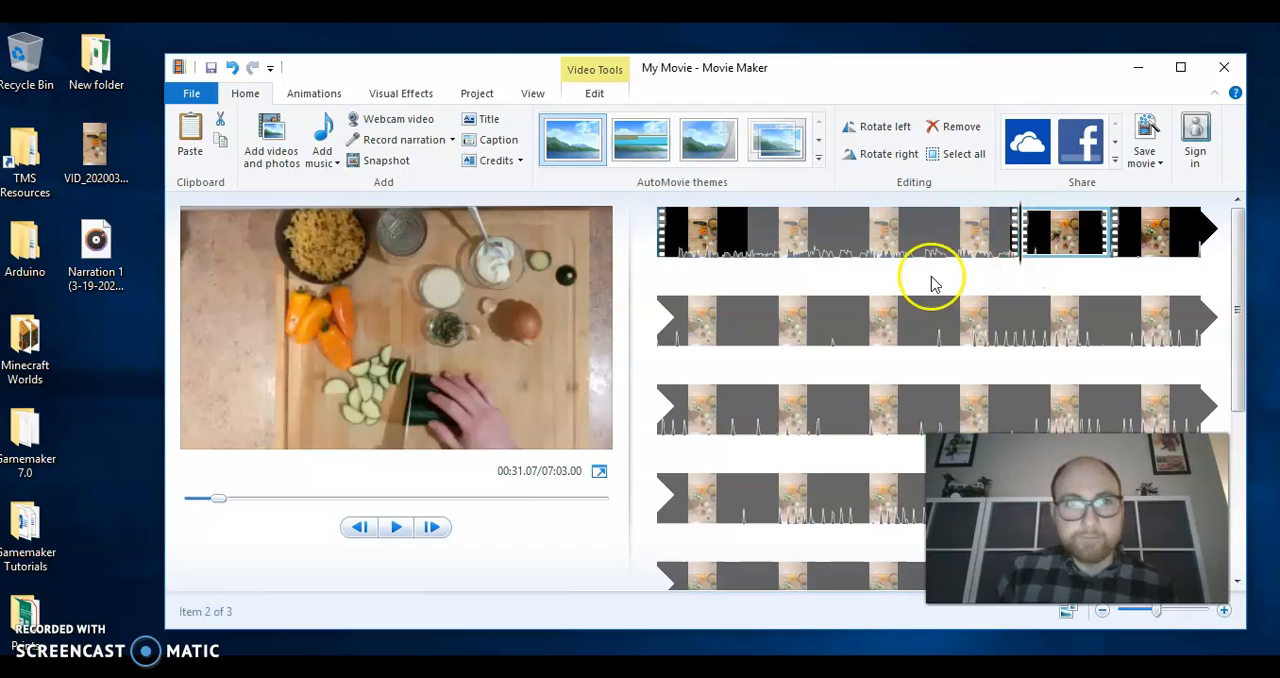
left_click(379, 142)
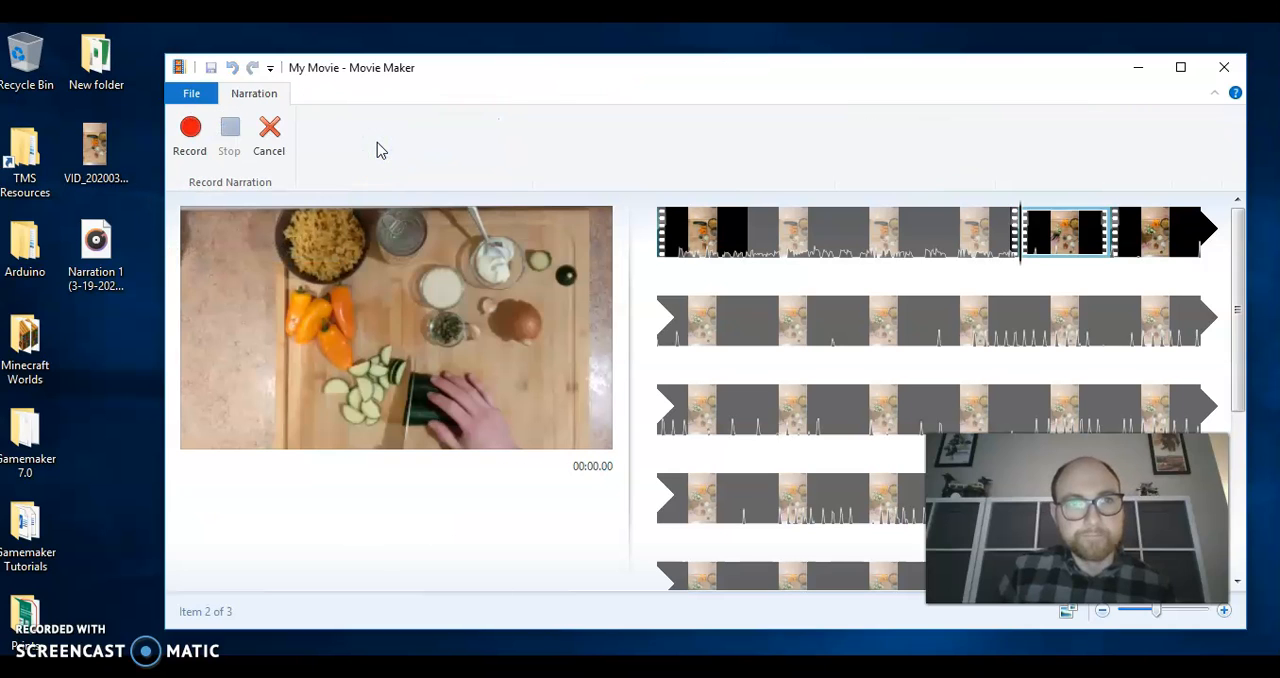
left_click(188, 131)
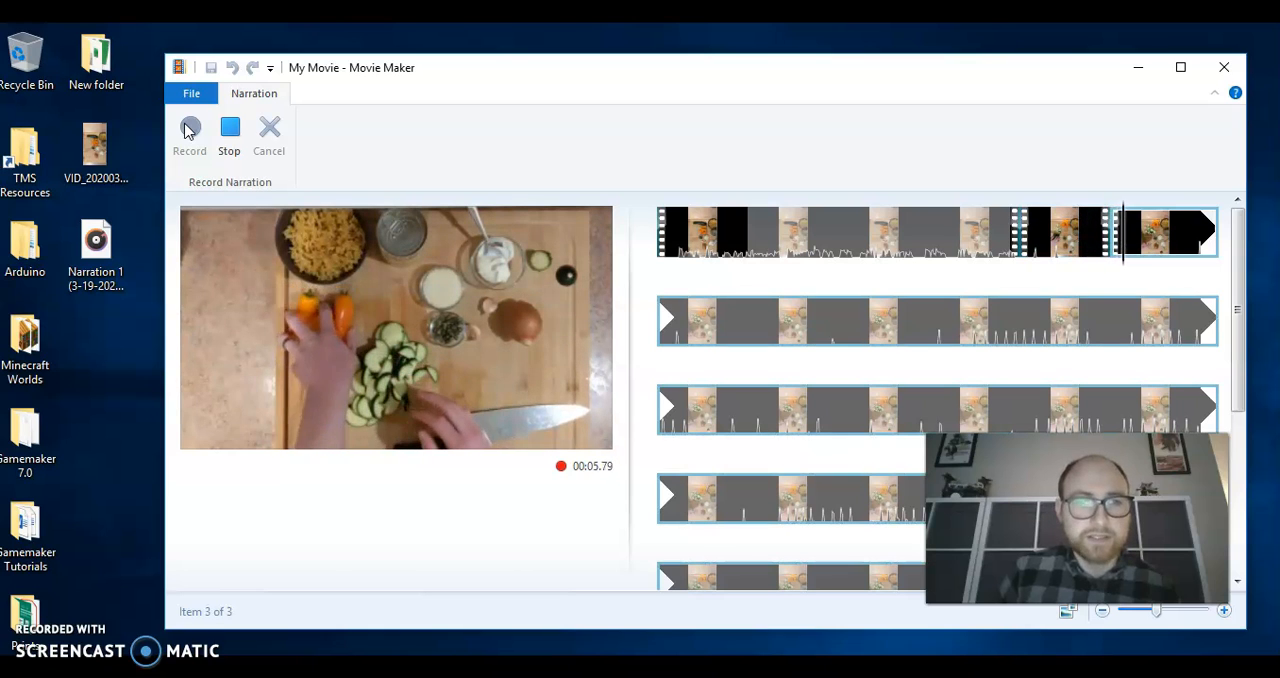
left_click(229, 133)
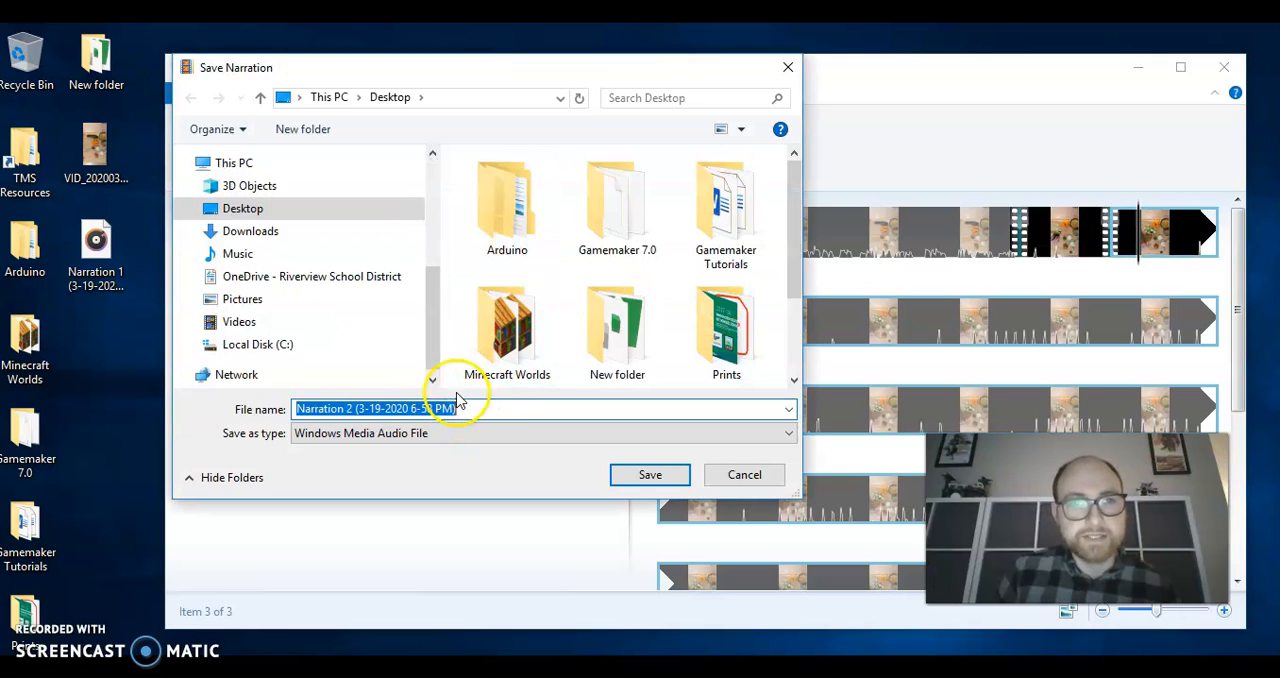
left_click(672, 476)
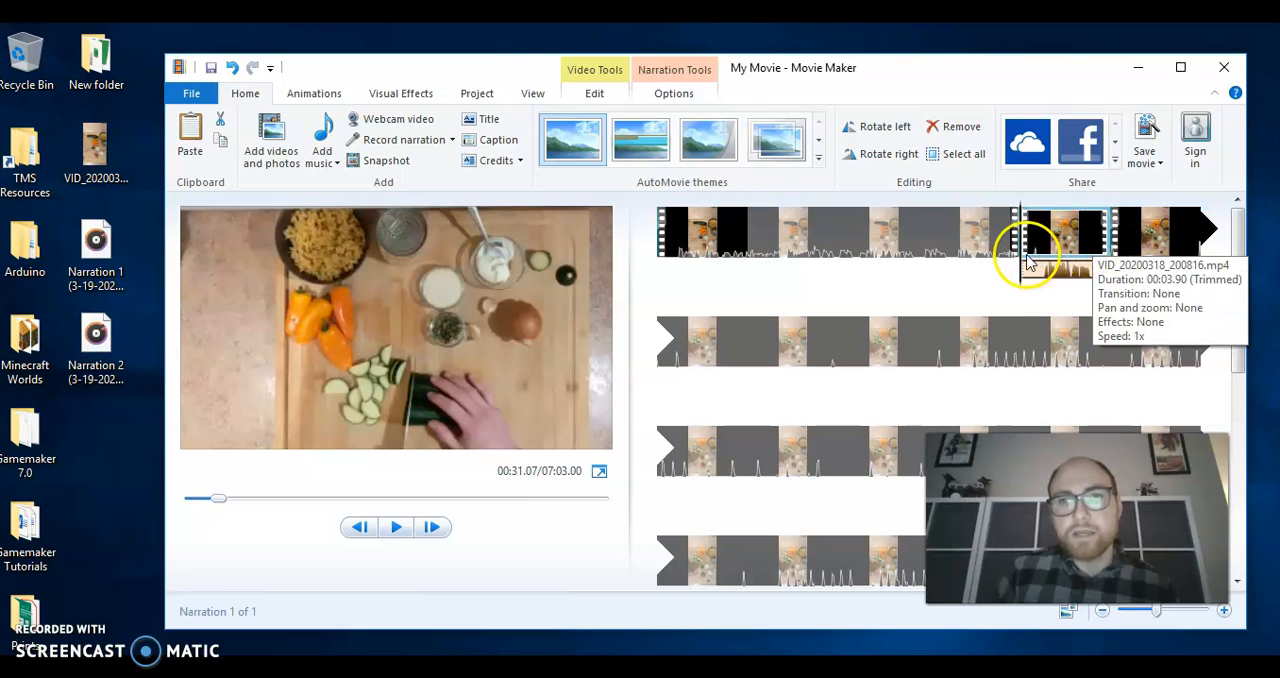
Add the caption "Gather ingredients:" to the introduction clip at about 9.60 s
left_click_drag(1020, 270, 769, 270)
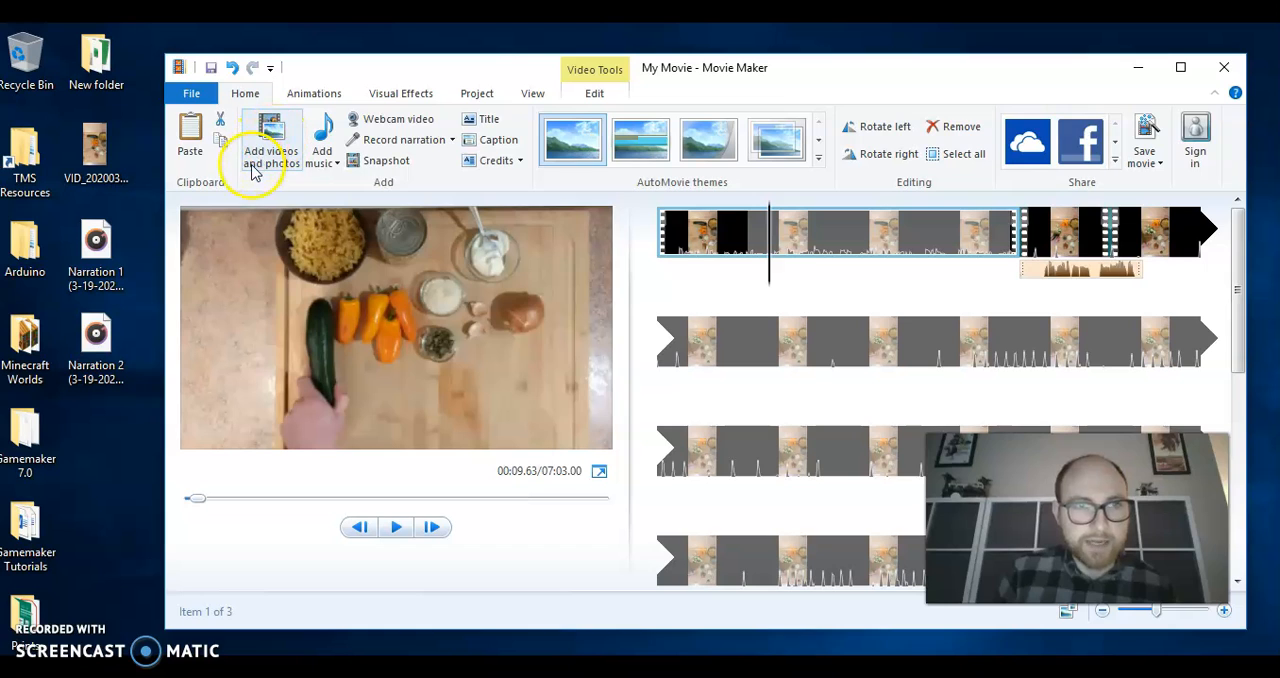
left_click(487, 145)
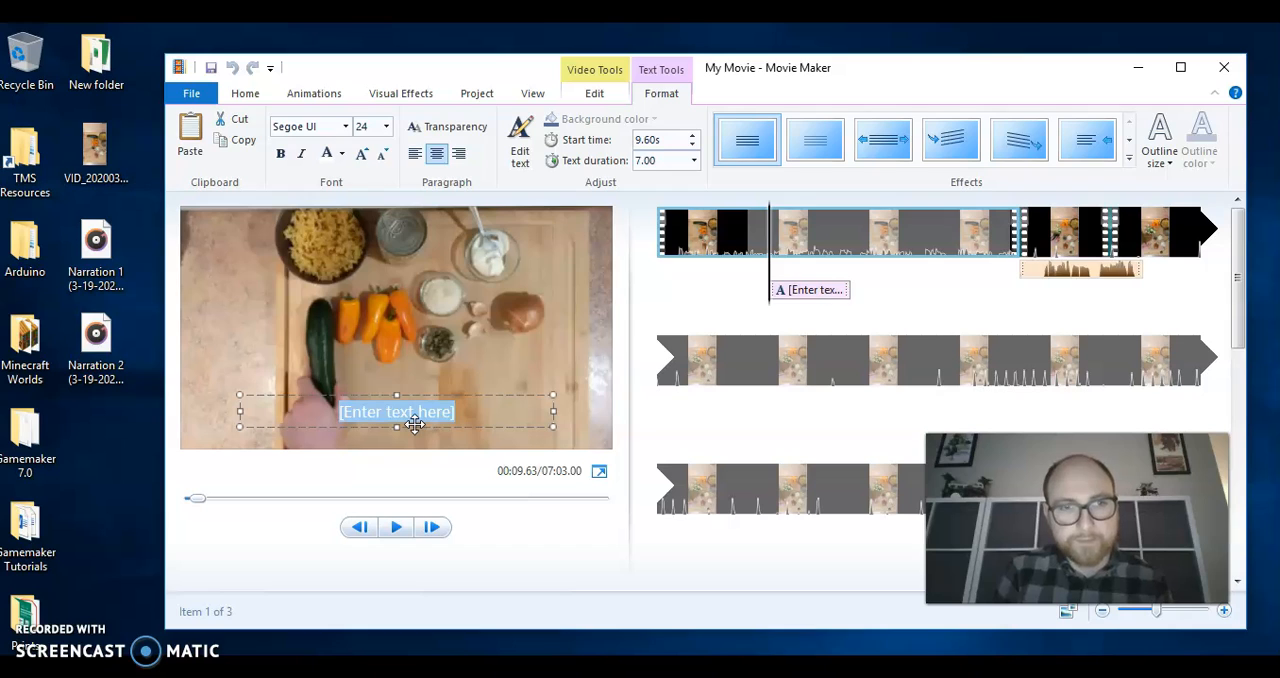
type("Gather ingredients:")
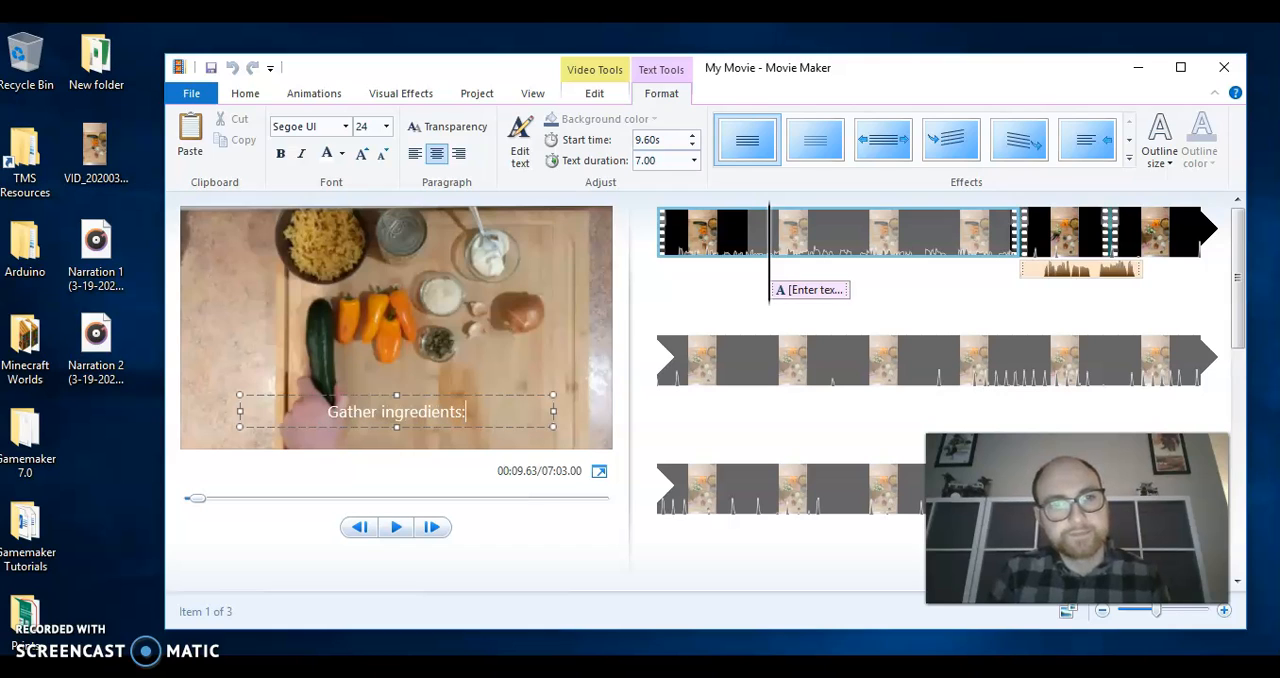
Shift the "Gather ingredients:" caption to start at about 7.76 s and set its text duration to 2.00 seconds
left_click(842, 290)
left_click_drag(845, 292, 751, 289)
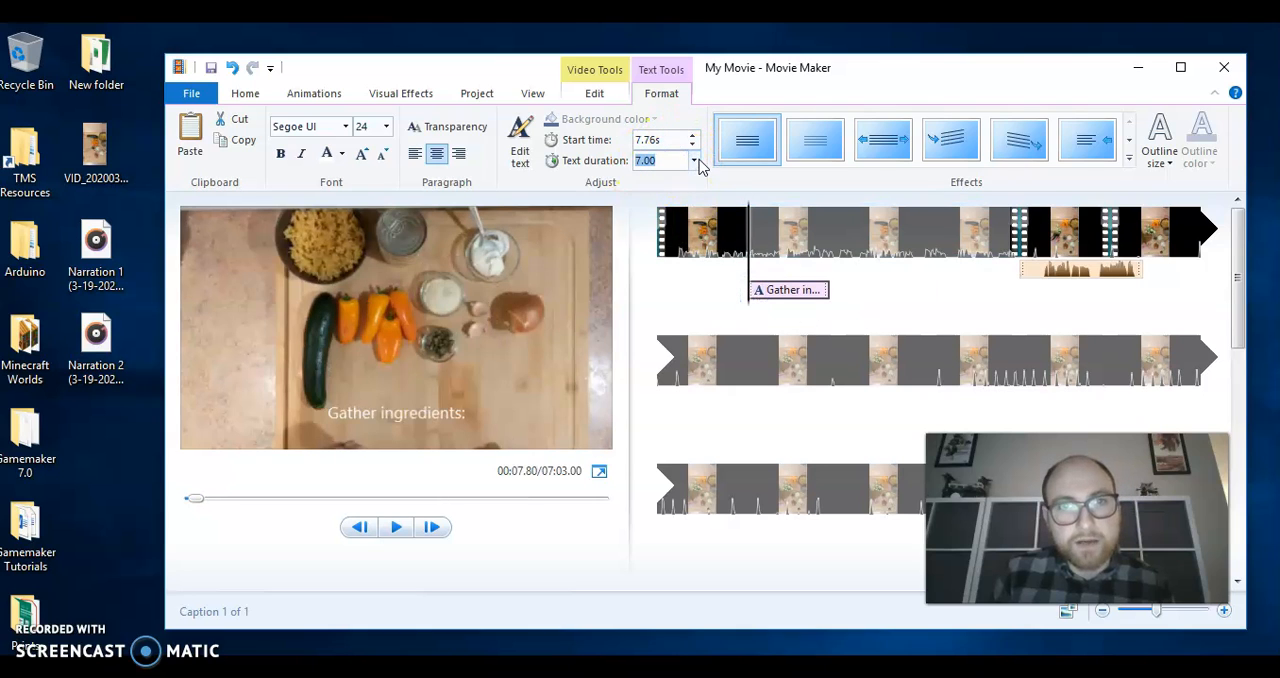
left_click(694, 161)
left_click(697, 162)
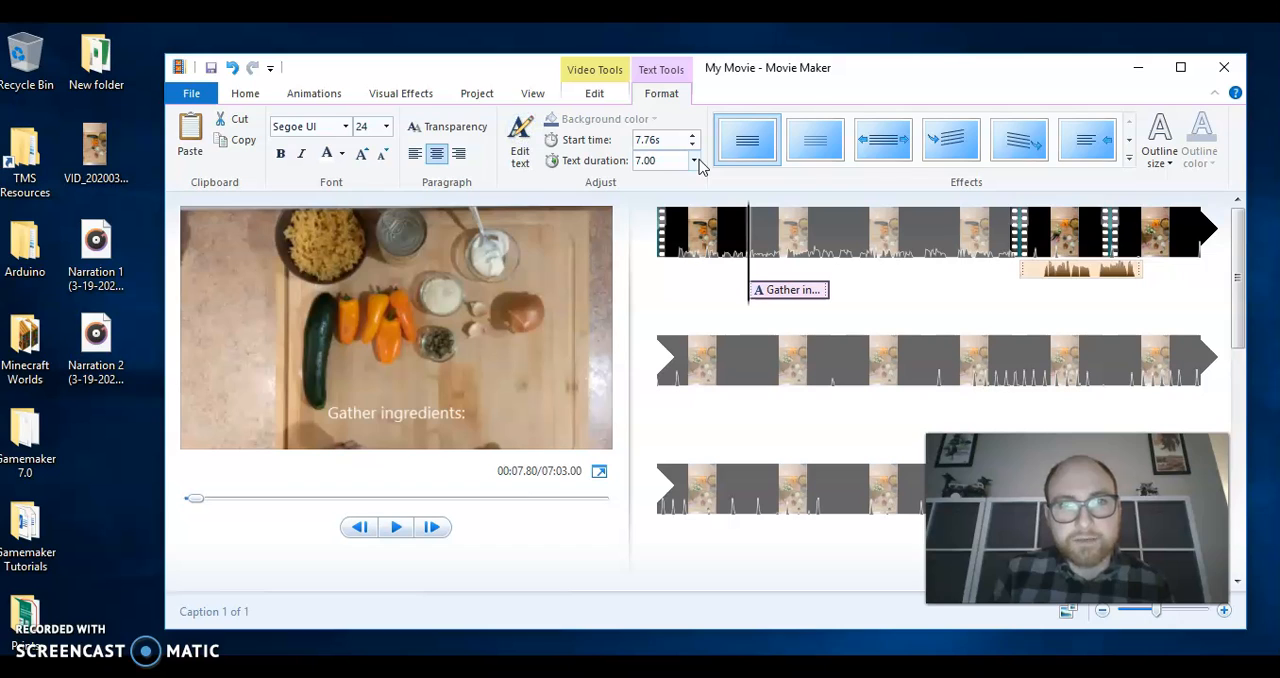
left_click(697, 163)
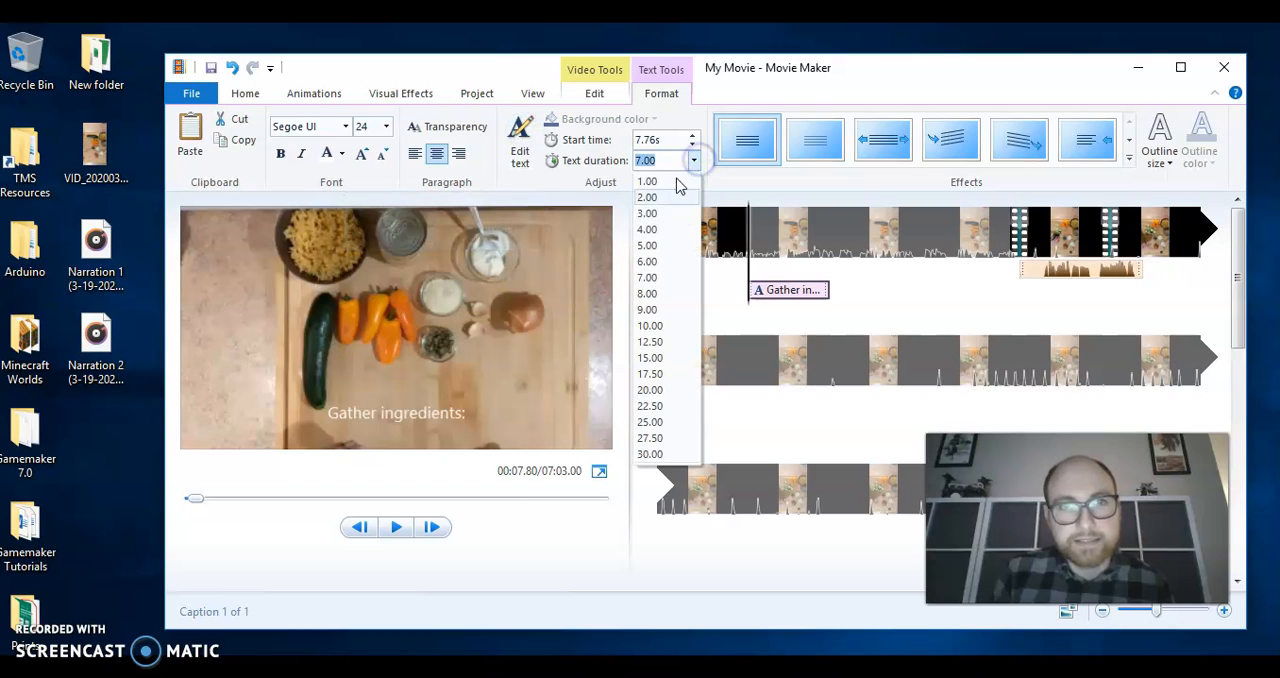
left_click(652, 198)
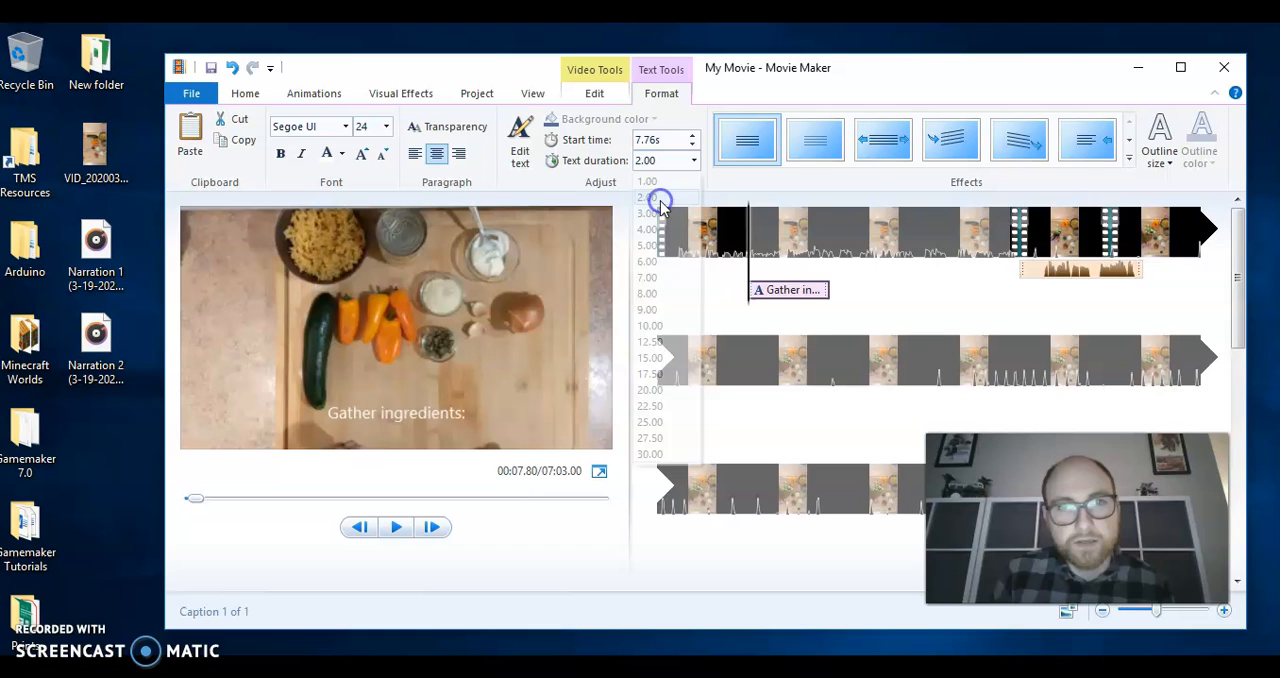
Add a second caption reading "Zuccini" at 10.00 s, just after the first one, with a text duration of 2.00 seconds
left_click(780, 243)
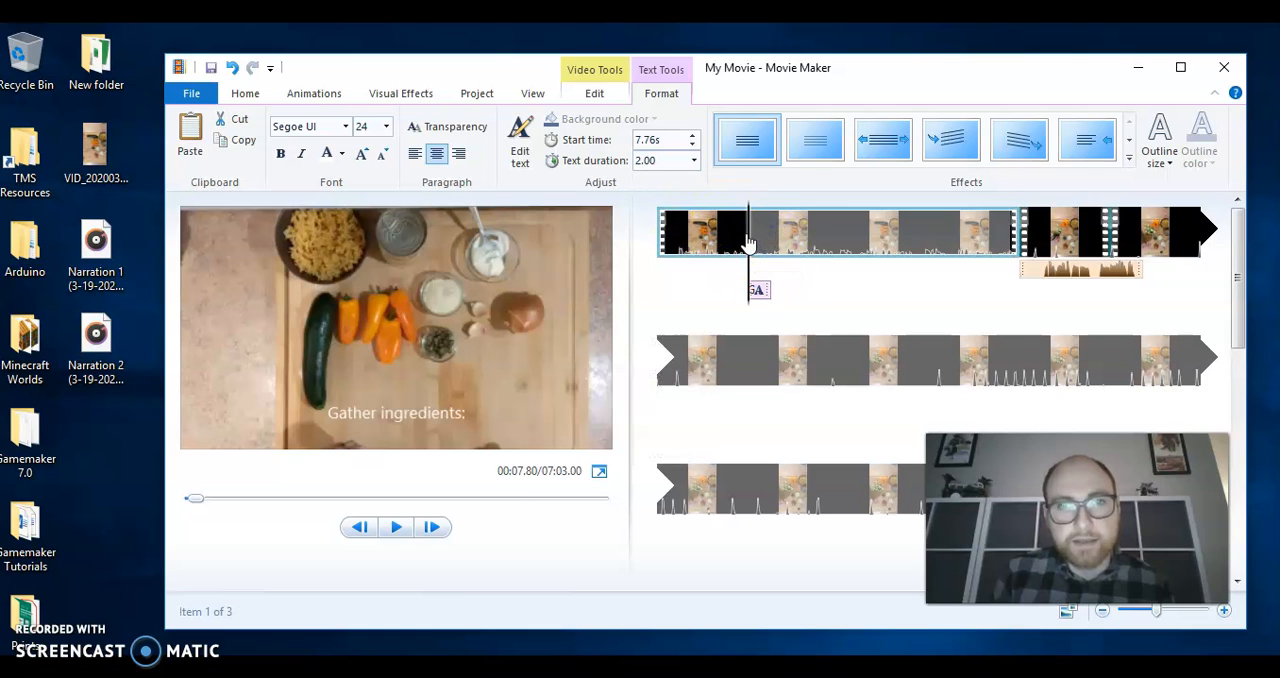
left_click(778, 238)
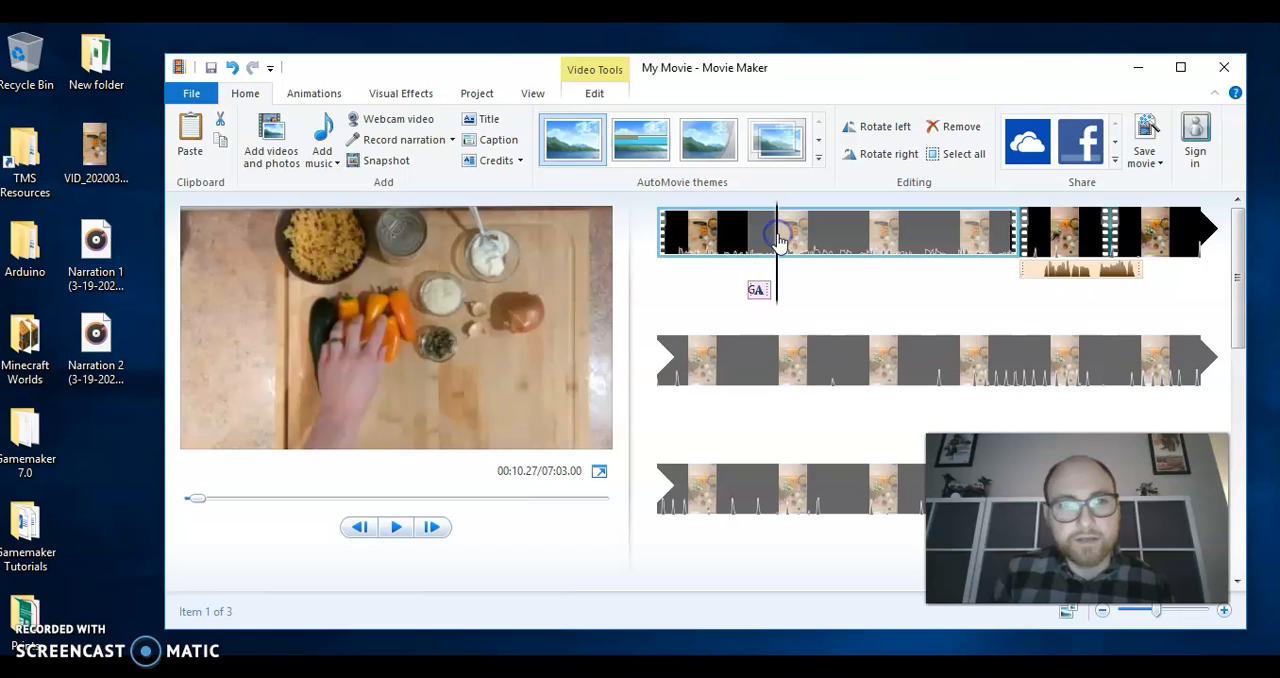
left_click(771, 250)
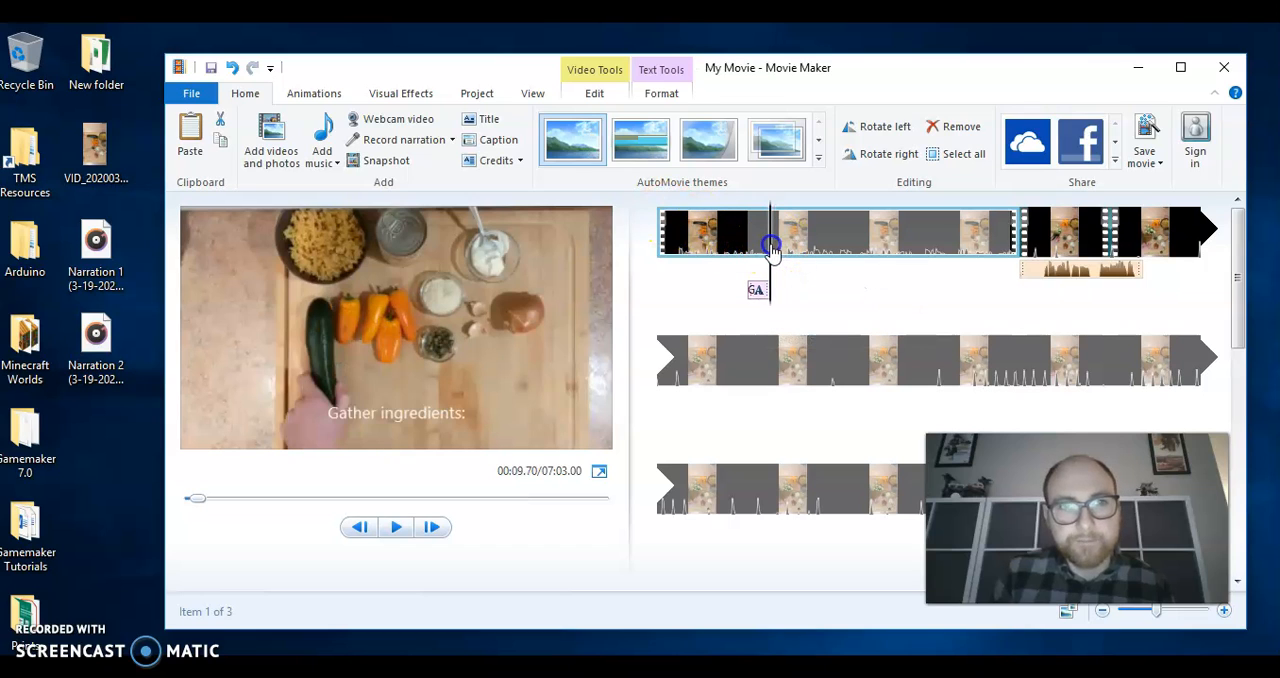
left_click(773, 248)
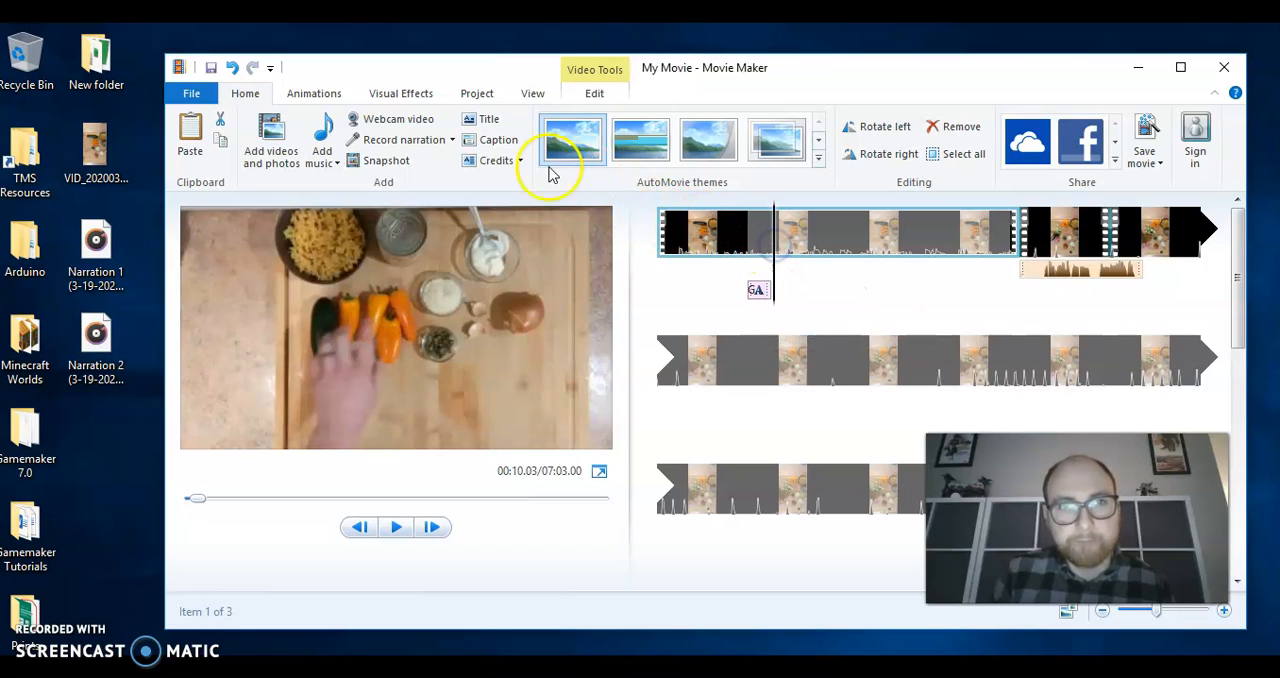
left_click(513, 146)
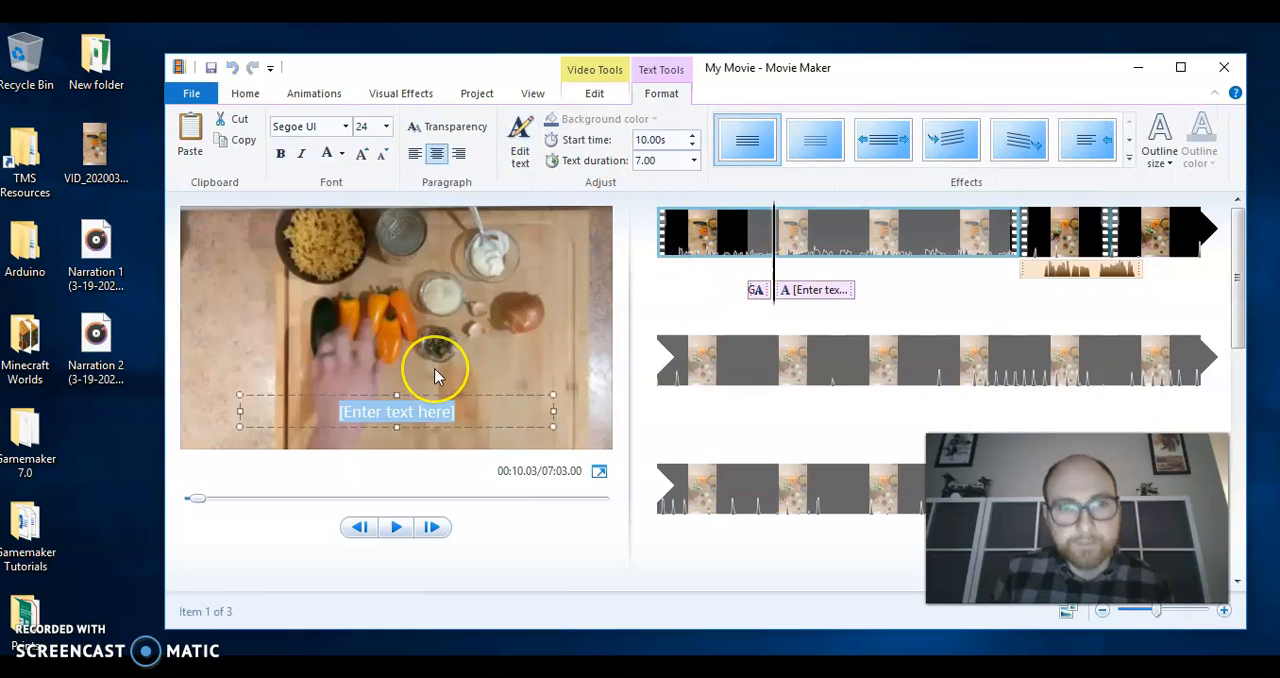
type("Zuccini")
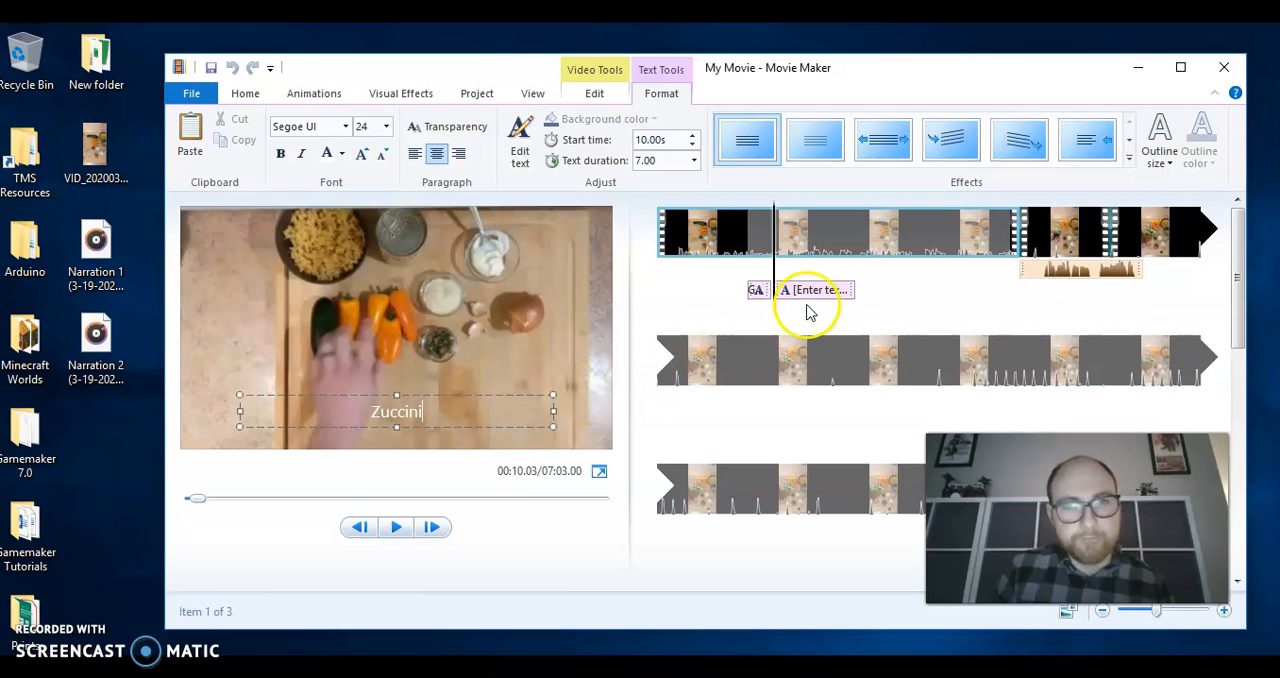
left_click(694, 162)
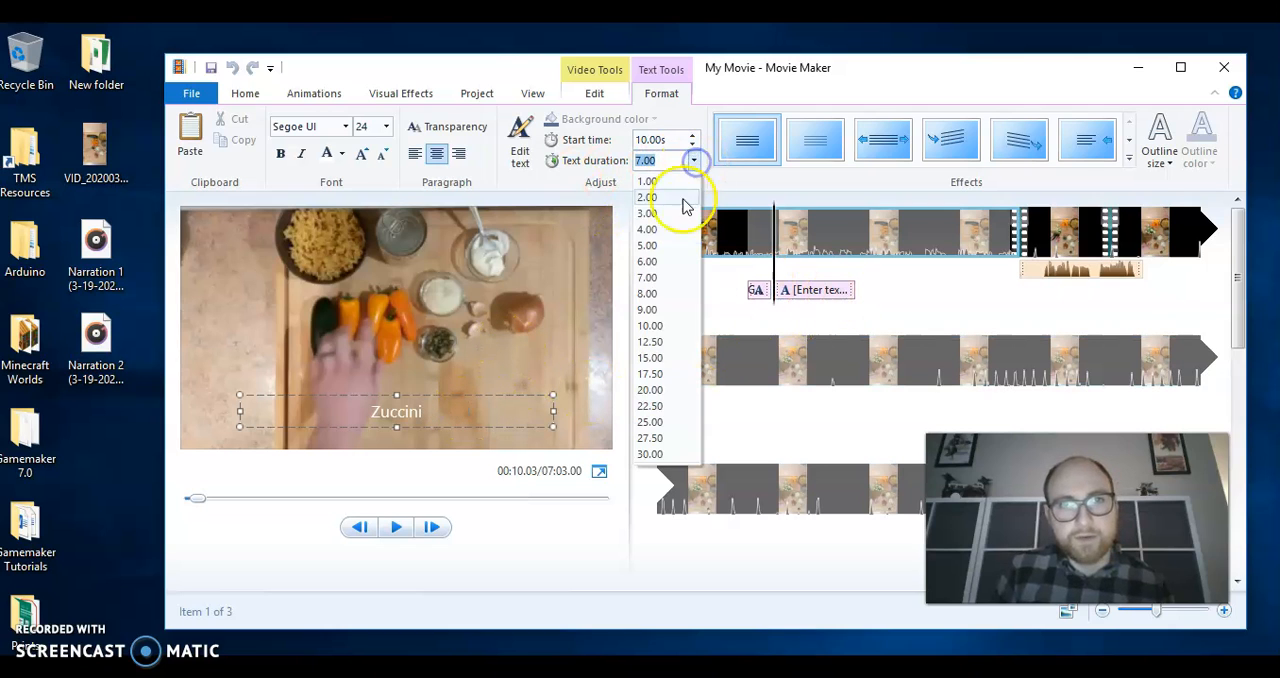
left_click(677, 199)
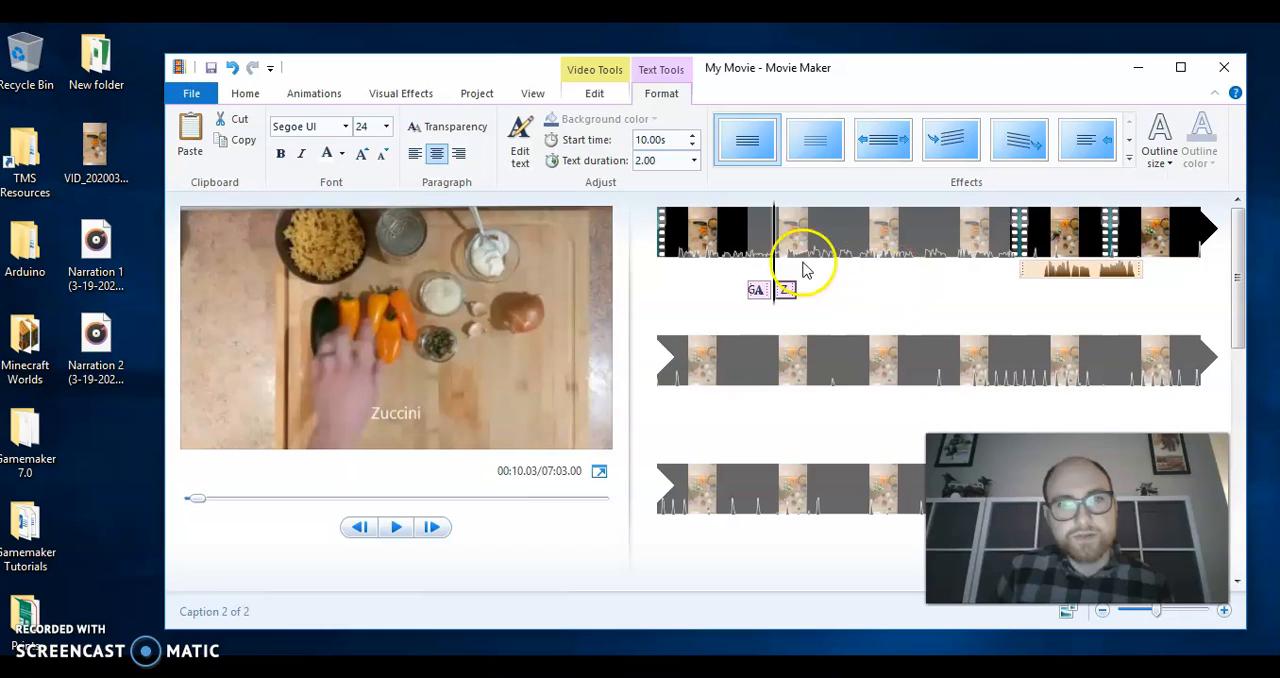
Play the introduction from just before the first caption to preview both captions
left_click(733, 250)
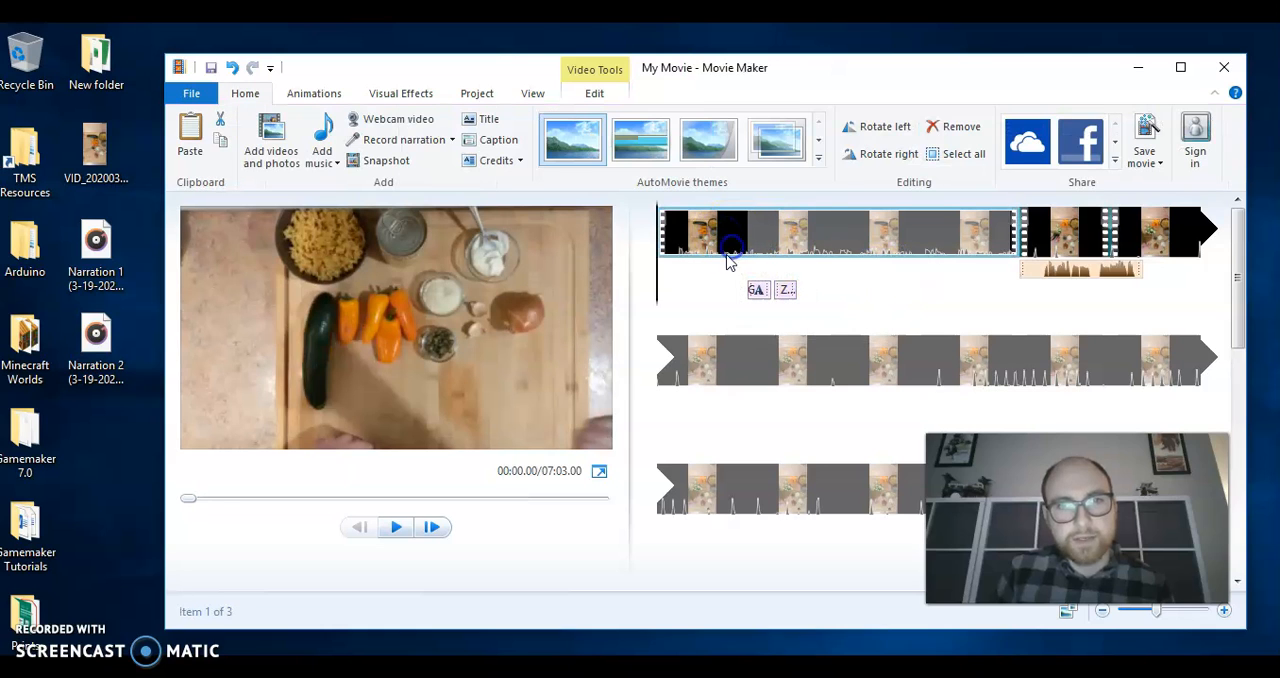
left_click_drag(660, 288, 747, 288)
left_click(403, 530)
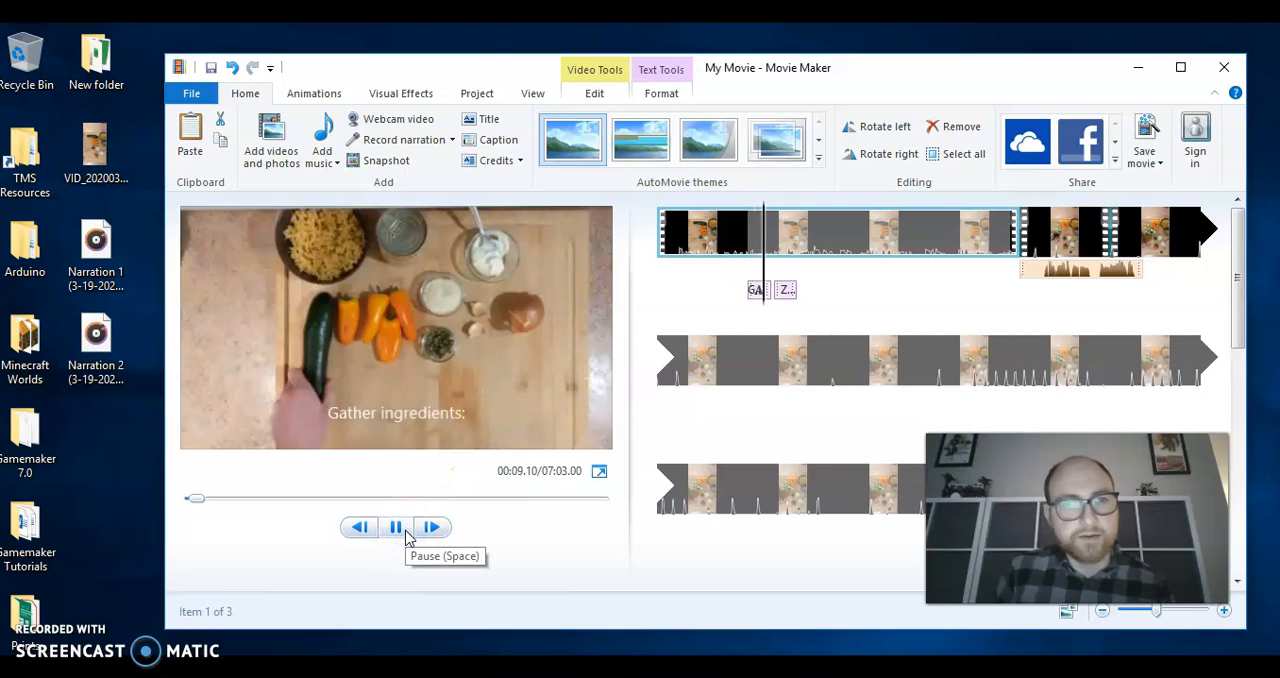
left_click(385, 515)
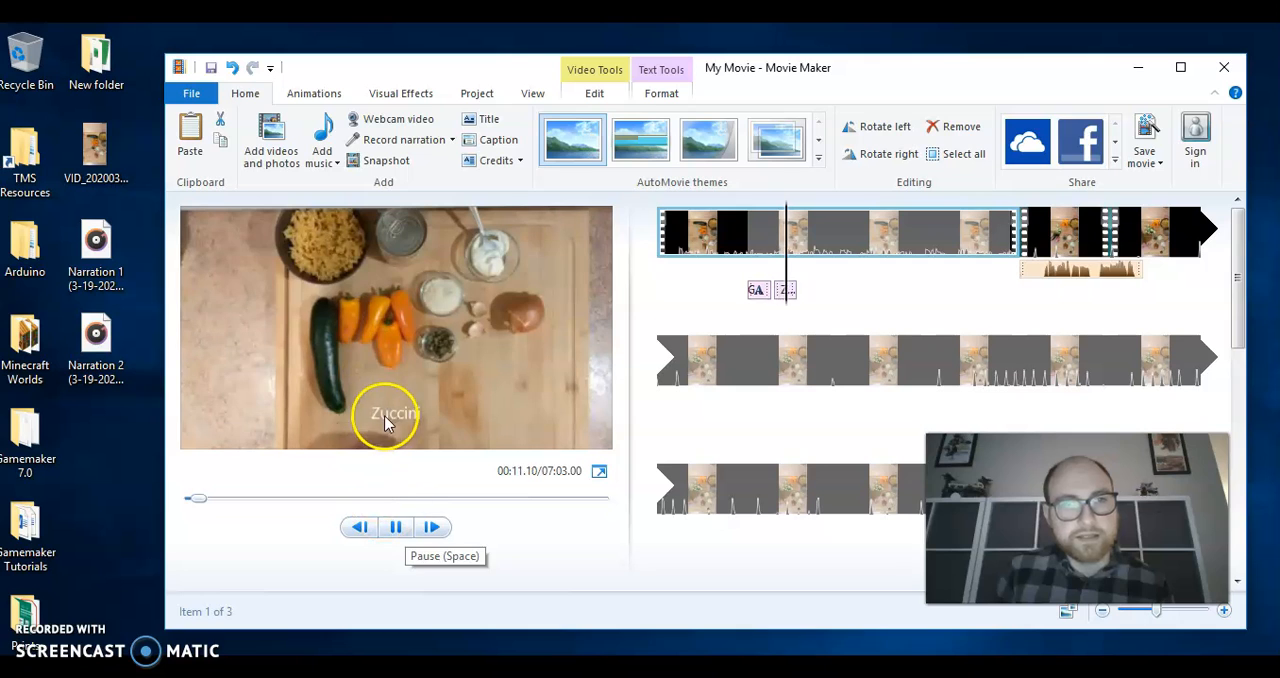
left_click(395, 527)
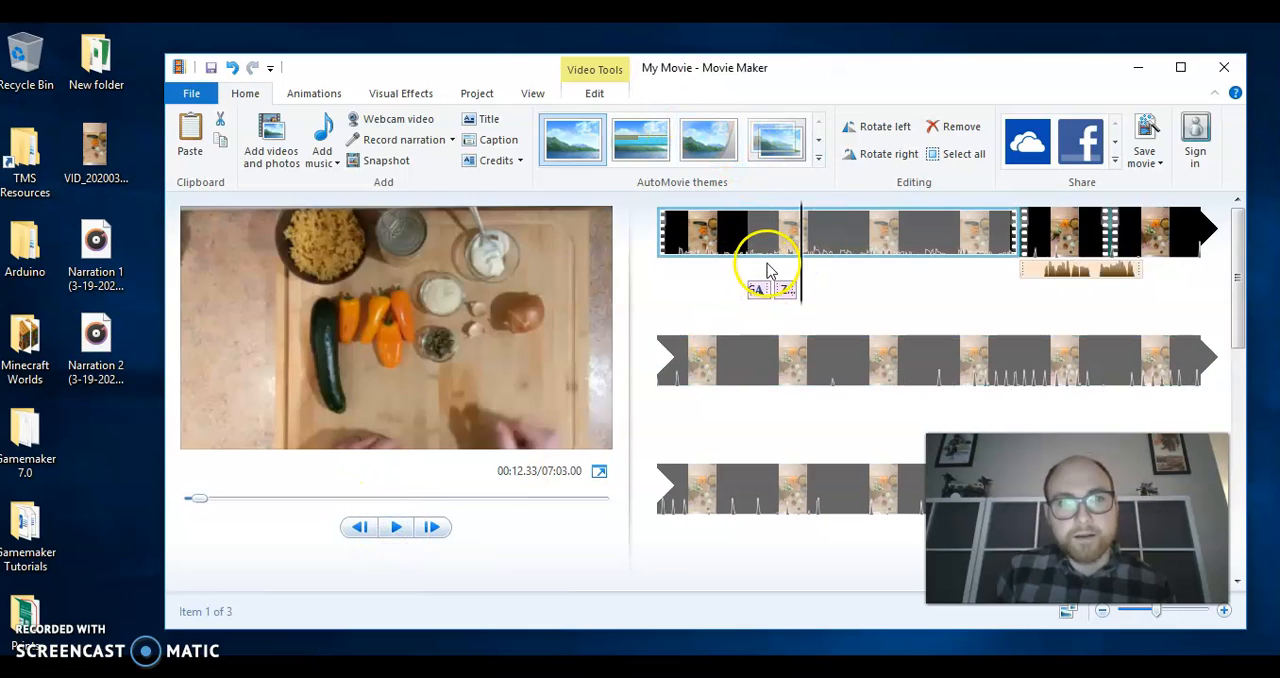
Insert a title at the very beginning of the movie with the text "How to Cook Pasta"
left_click_drag(802, 264, 642, 258)
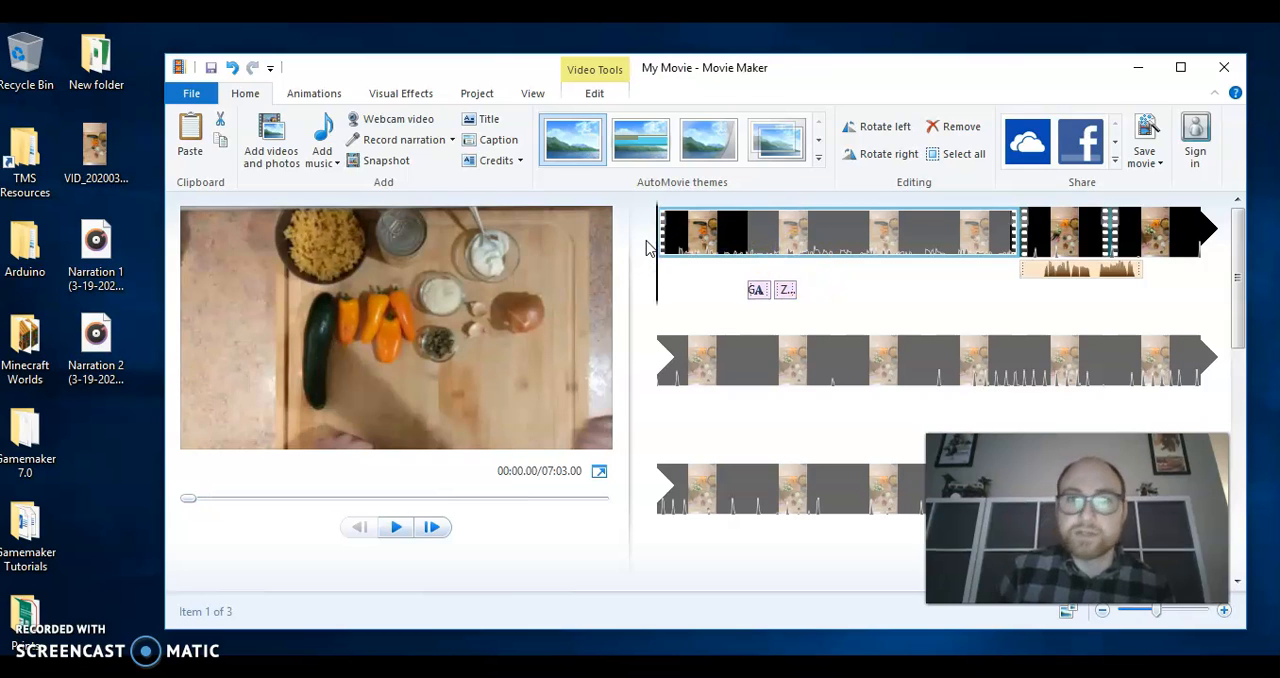
left_click(489, 124)
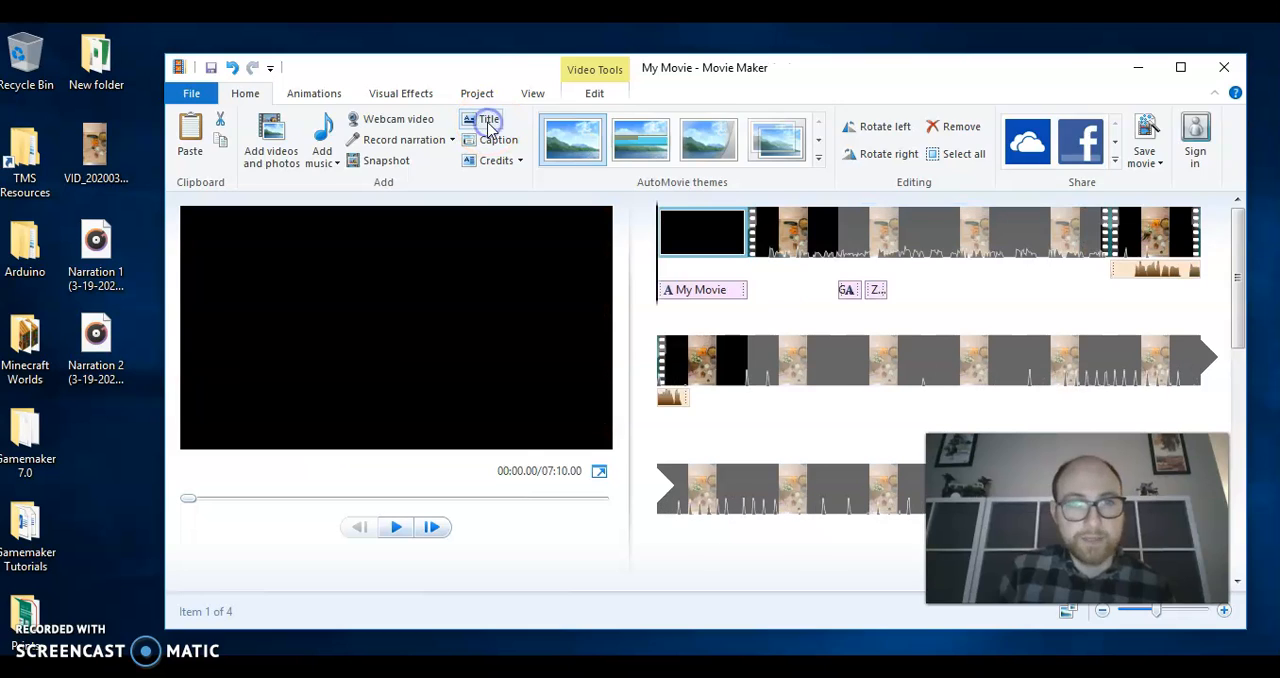
left_click_drag(468, 343, 283, 346)
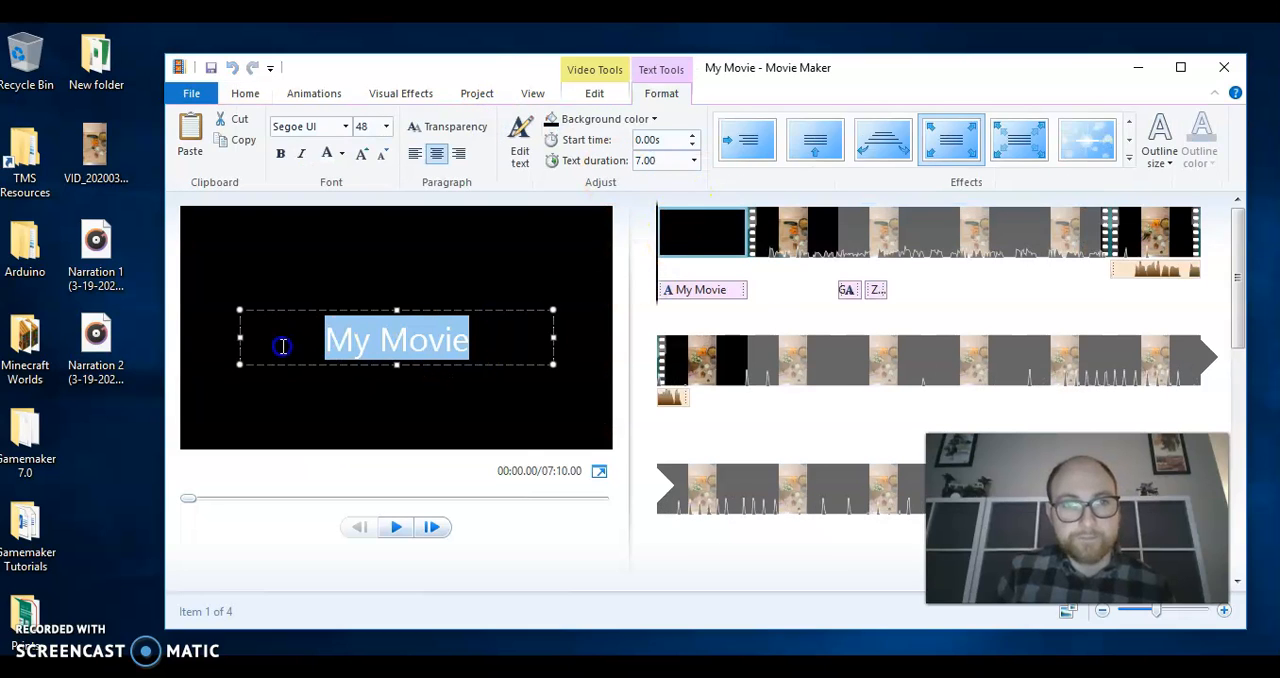
type("How to Cook Pastar")
key("BackSpace")
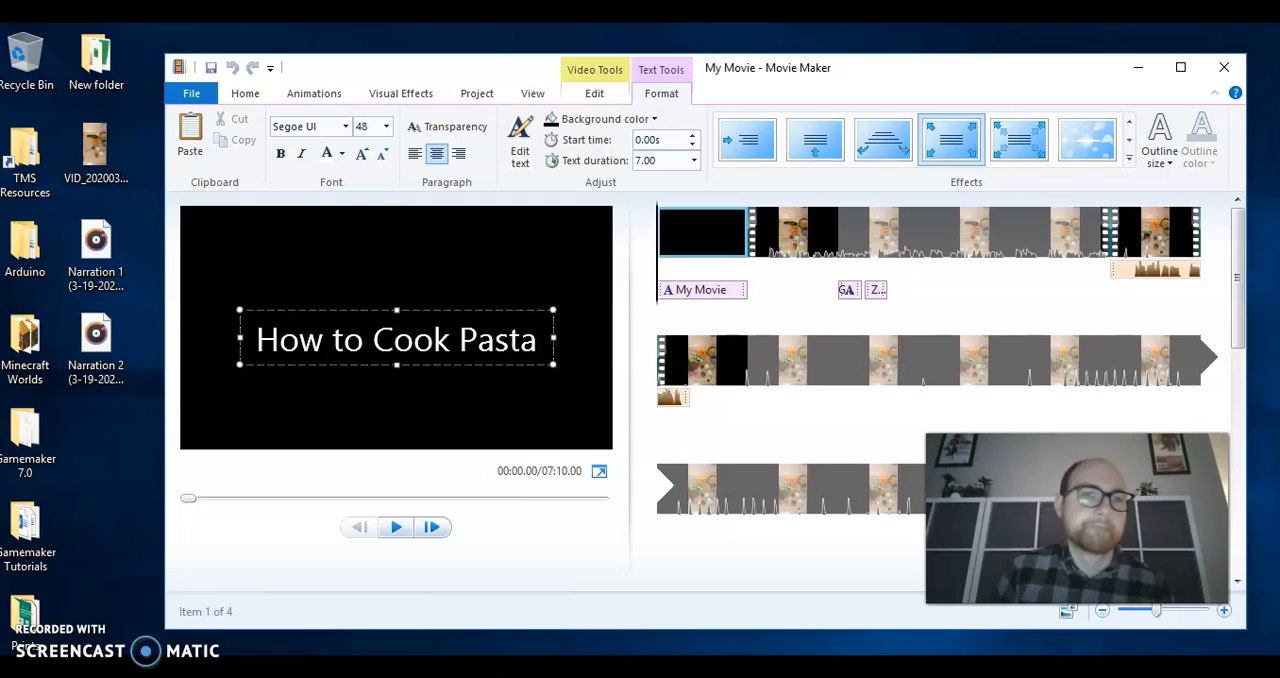
left_click(955, 312)
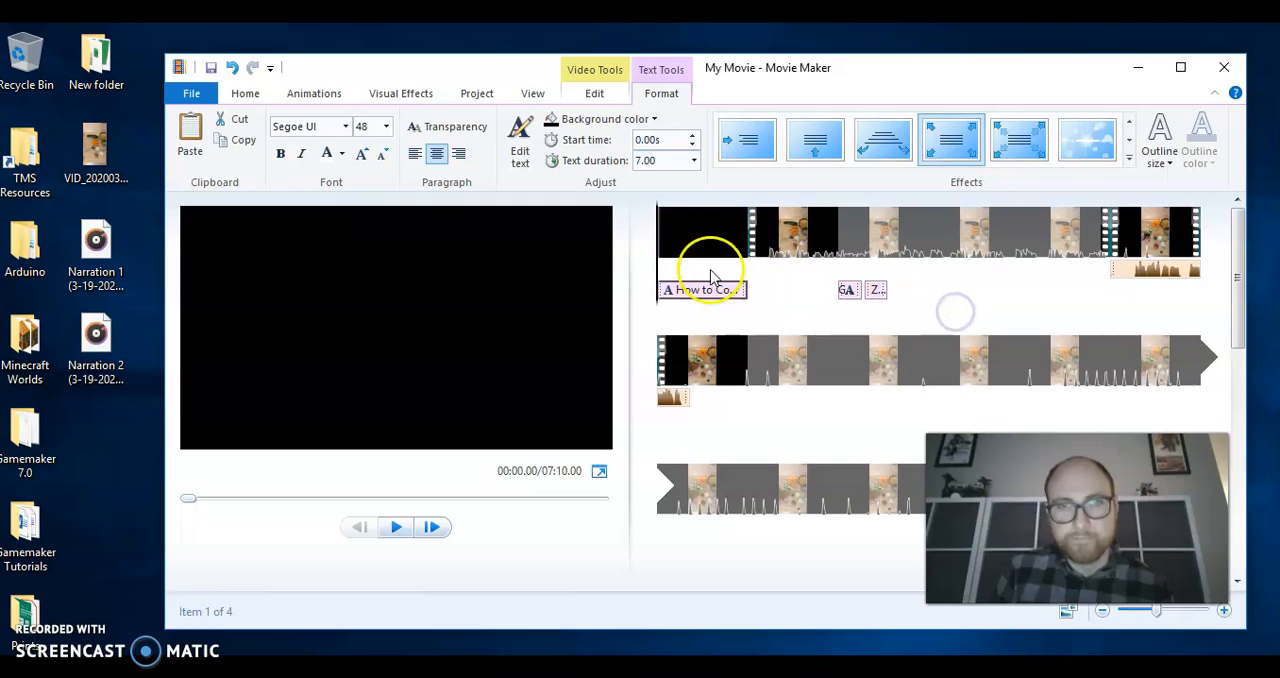
Set the text duration of the "How to Cook Pasta" title to 2.00 seconds
left_click(678, 290)
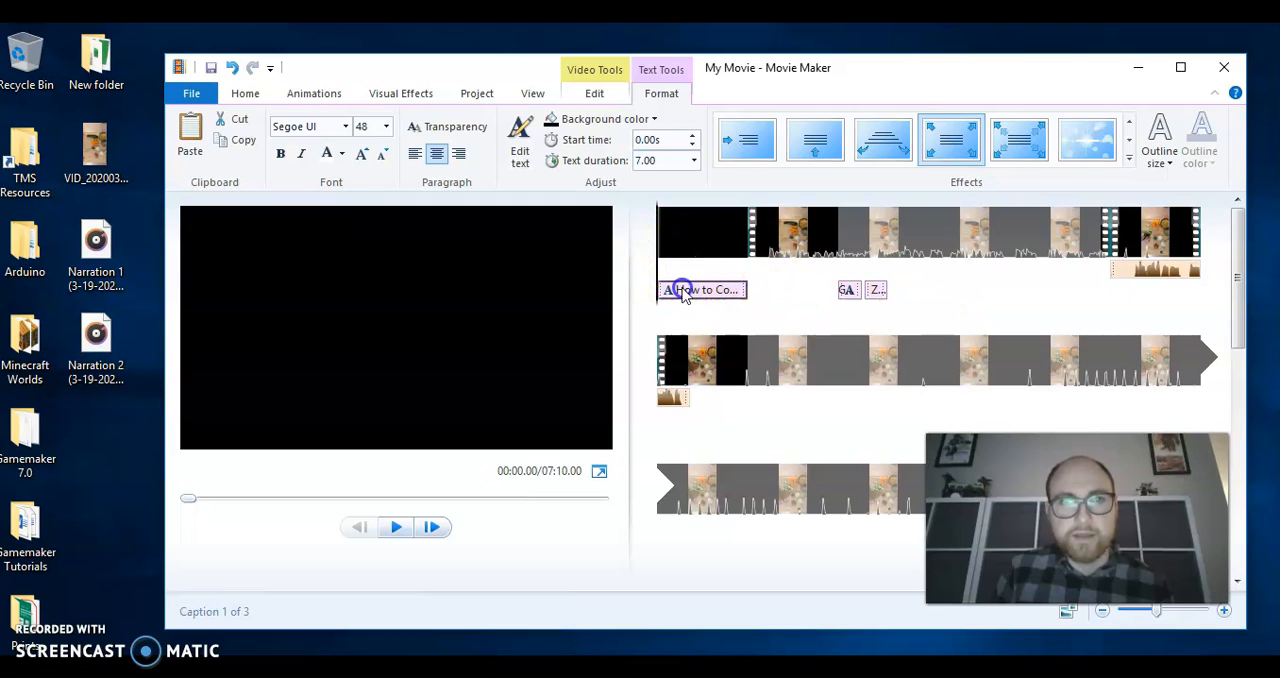
left_click(694, 162)
left_click(669, 198)
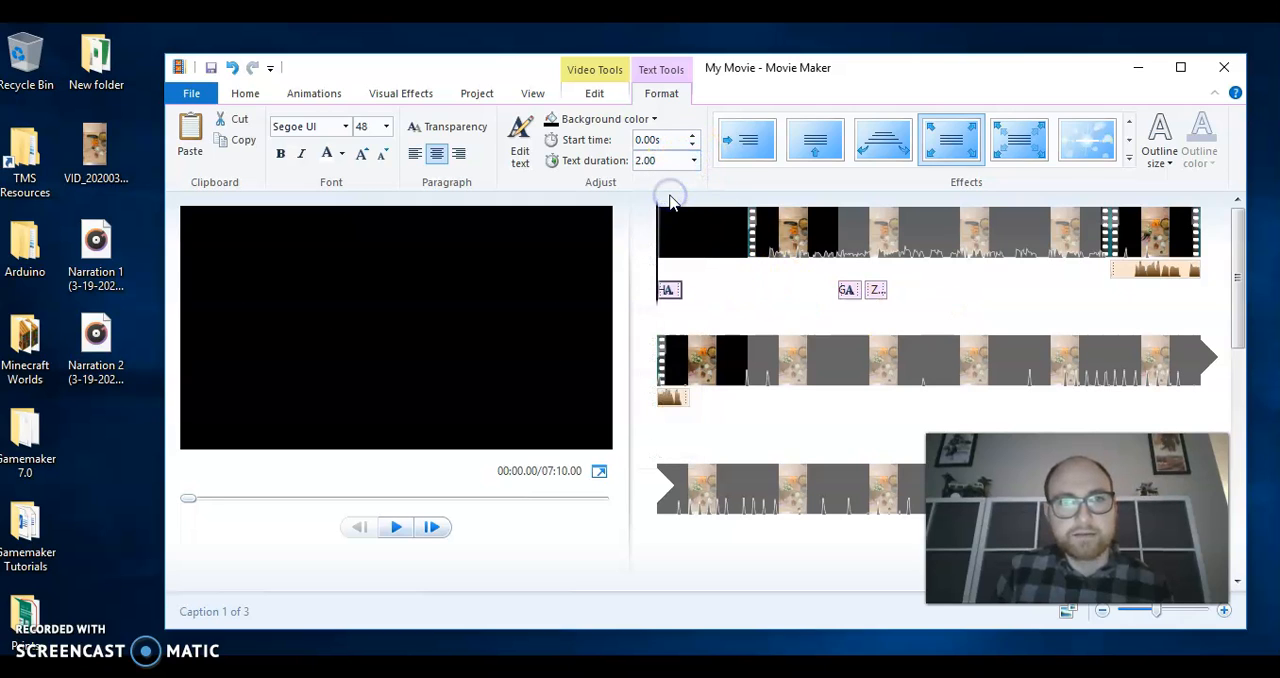
Play the movie from the opening title and preview the pepper chopping footage at about 03:30
left_click(712, 238)
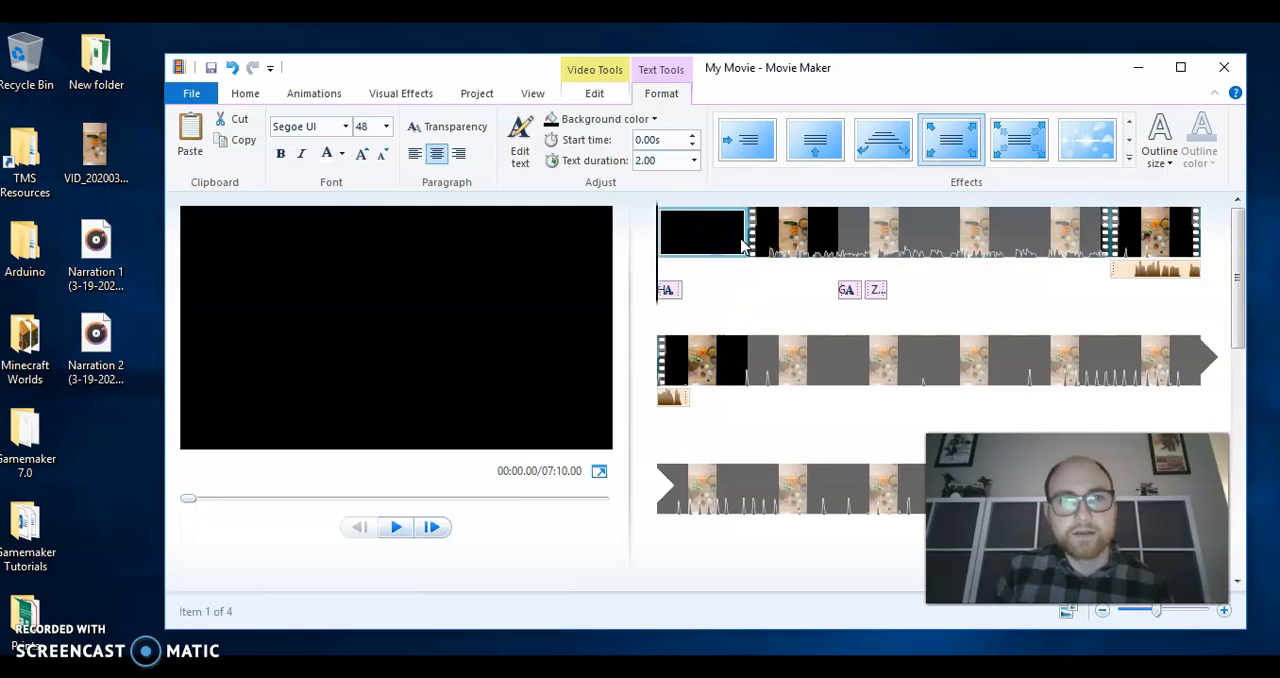
left_click(396, 527)
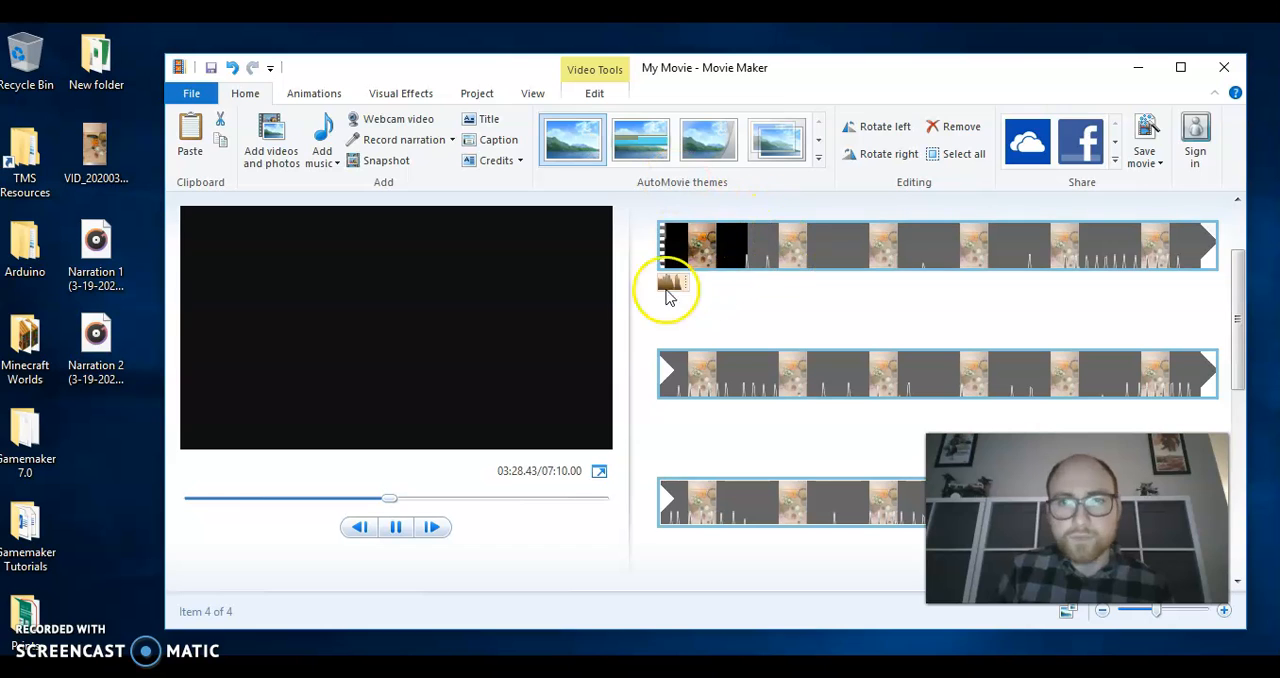
left_click(393, 529)
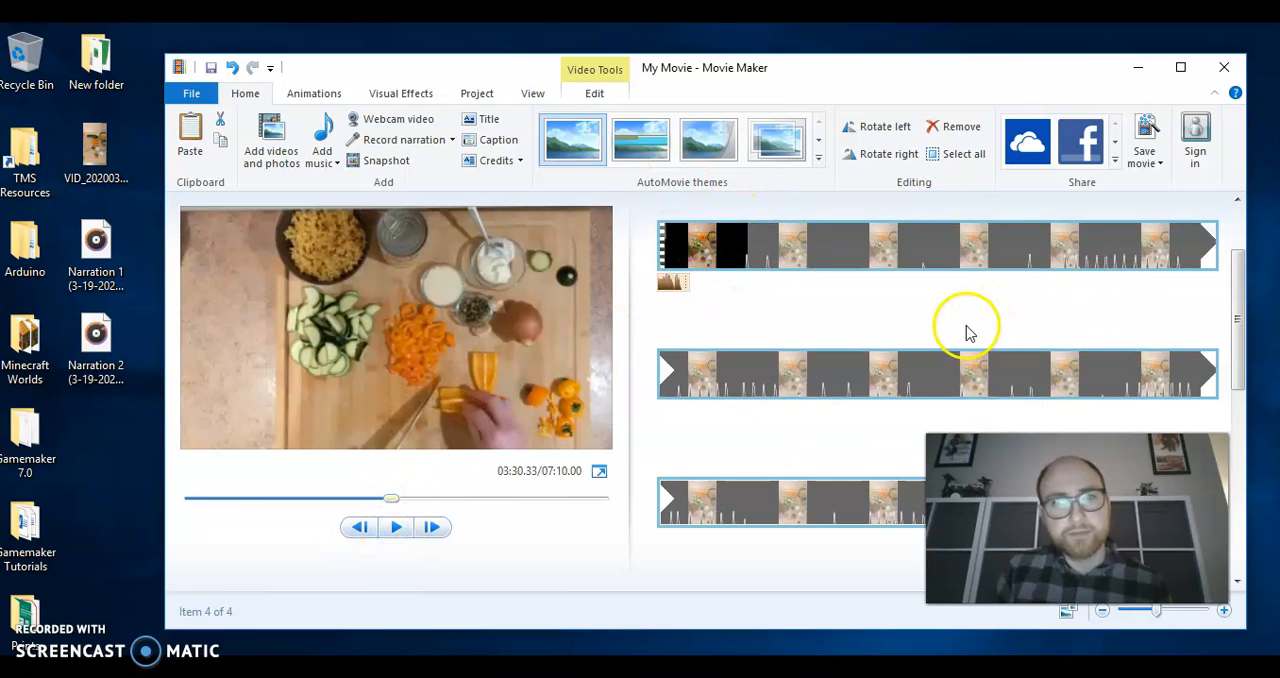